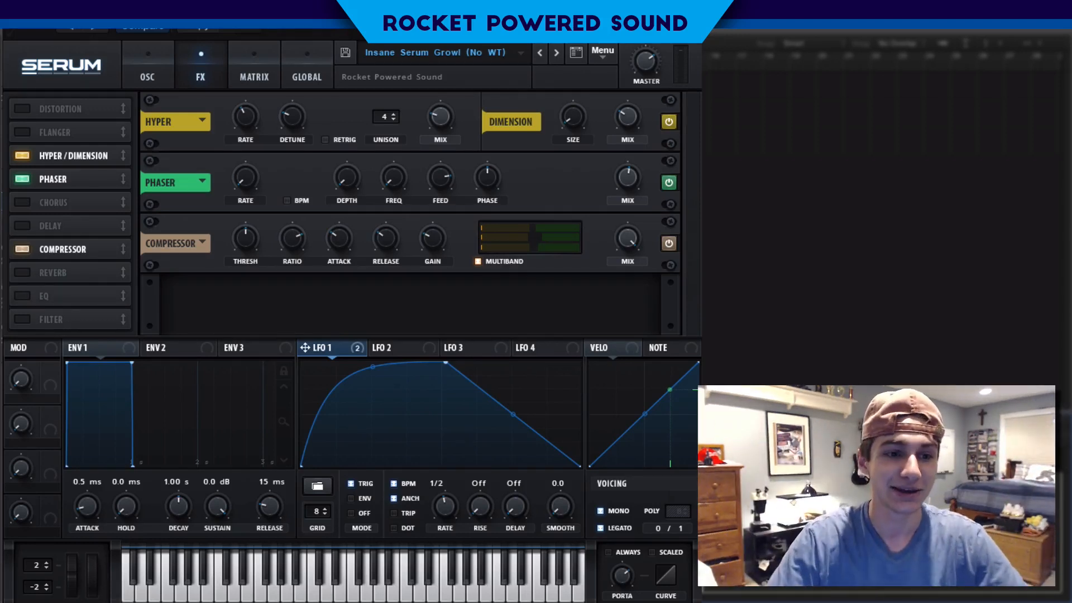
Review the finished growl preset's oscillator and effects settings, and browse the 100 Wavetables list for Oscillator A.
{"action": "left_click", "coordinate": [162, 55]}
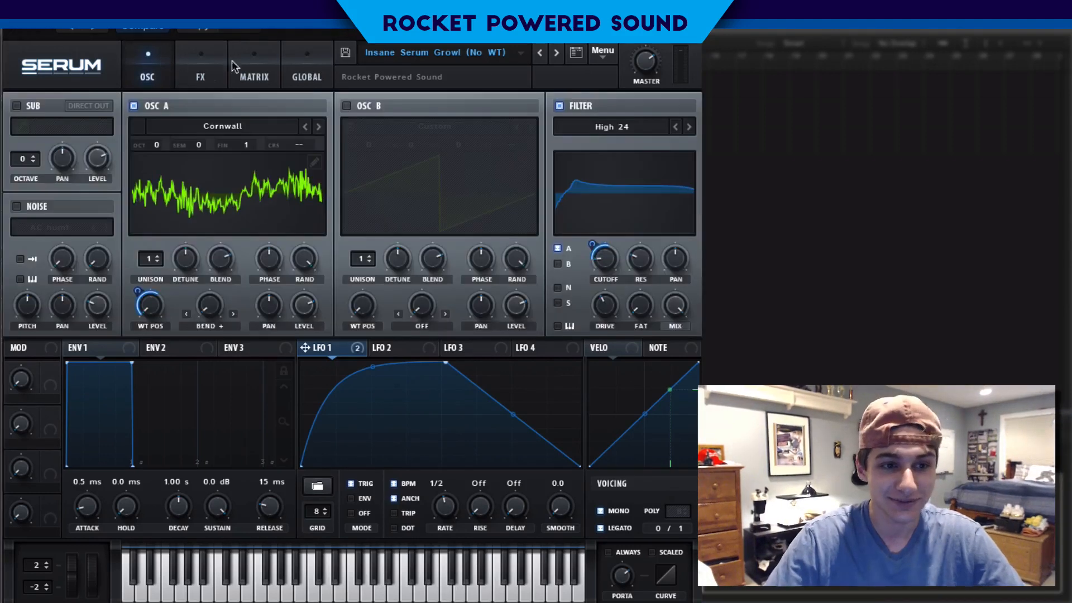
{"action": "left_click", "coordinate": [606, 57]}
{"action": "left_click", "coordinate": [504, 150]}
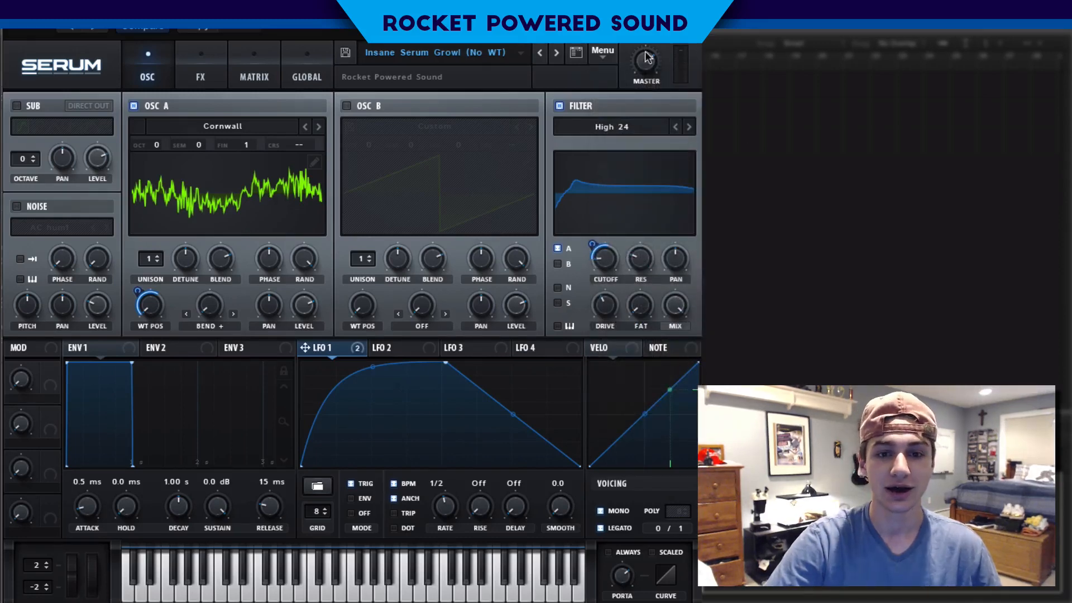
{"action": "left_click", "coordinate": [203, 78]}
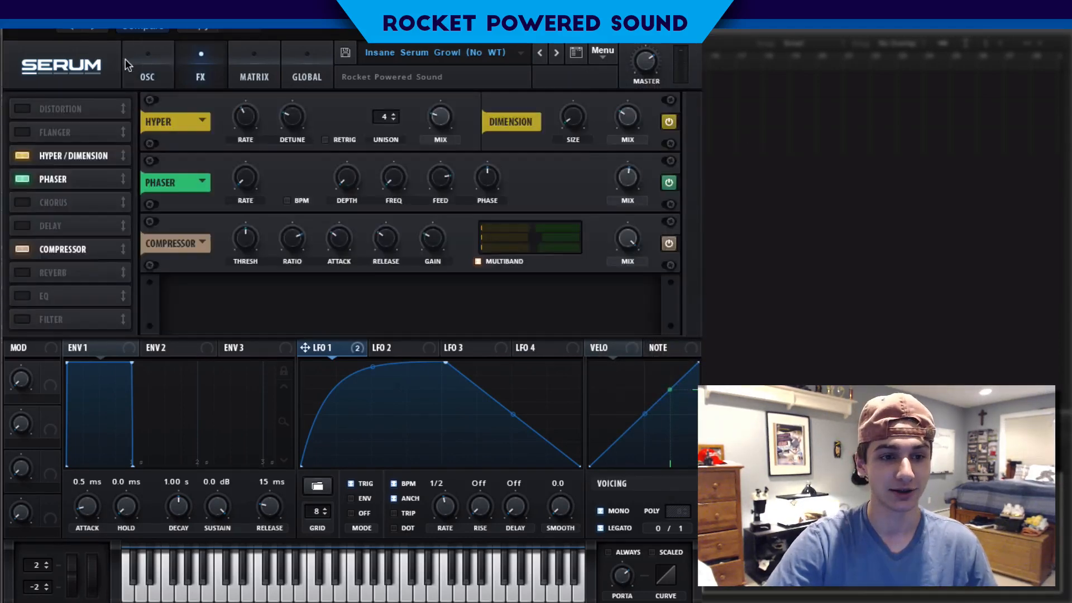
{"action": "left_click", "coordinate": [125, 58]}
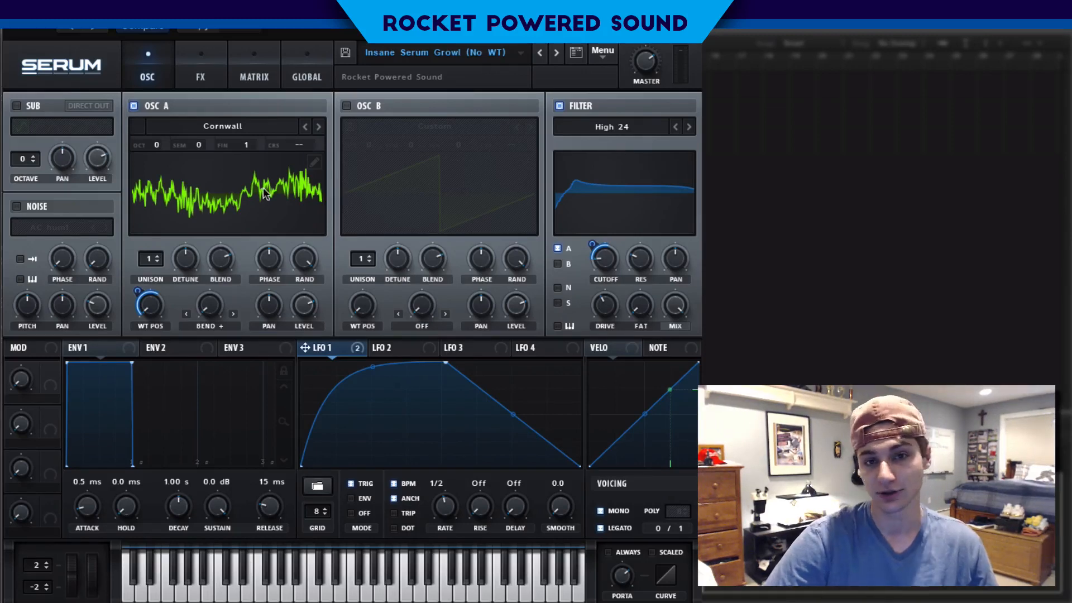
{"action": "left_click", "coordinate": [251, 131]}
{"action": "mouse_move", "coordinate": [251, 144]}
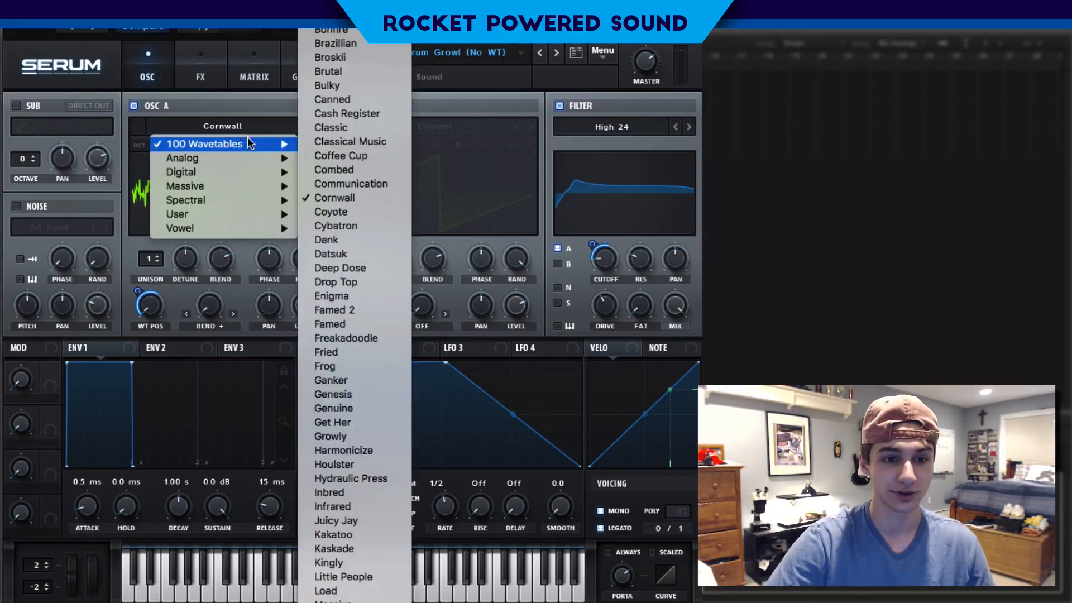
{"action": "scroll", "coordinate": [339, 490], "scroll_direction": "down", "scroll_amount": 5}
{"action": "scroll", "coordinate": [344, 597], "scroll_direction": "down", "scroll_amount": 10}
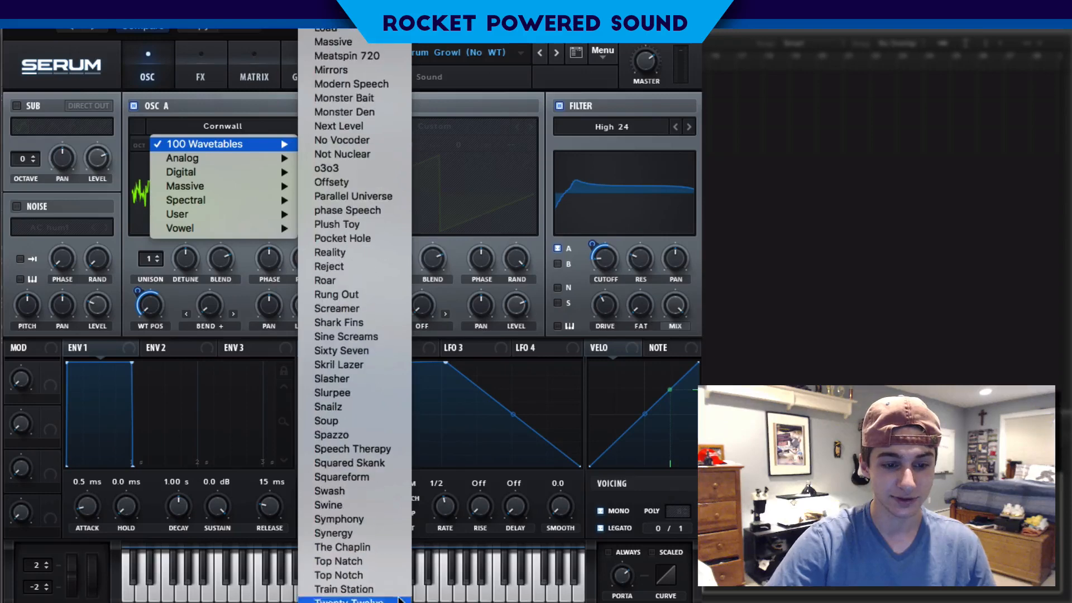
{"action": "left_click", "coordinate": [541, 433]}
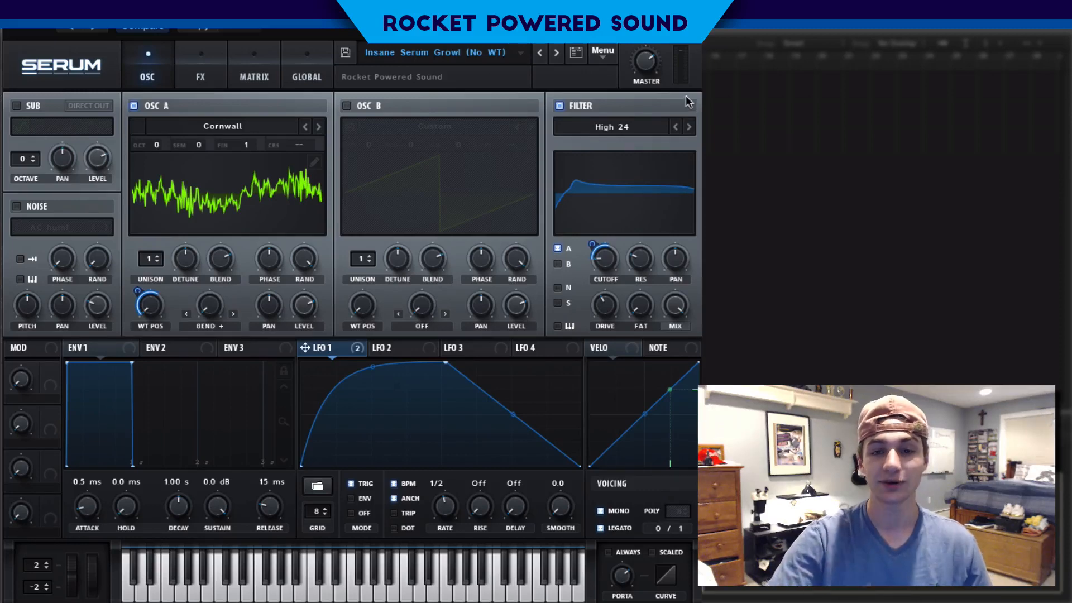
Initialize the preset and load the Cornwall wavetable from the 100 Wavetables folder into Oscillator A.
{"action": "left_click", "coordinate": [602, 52]}
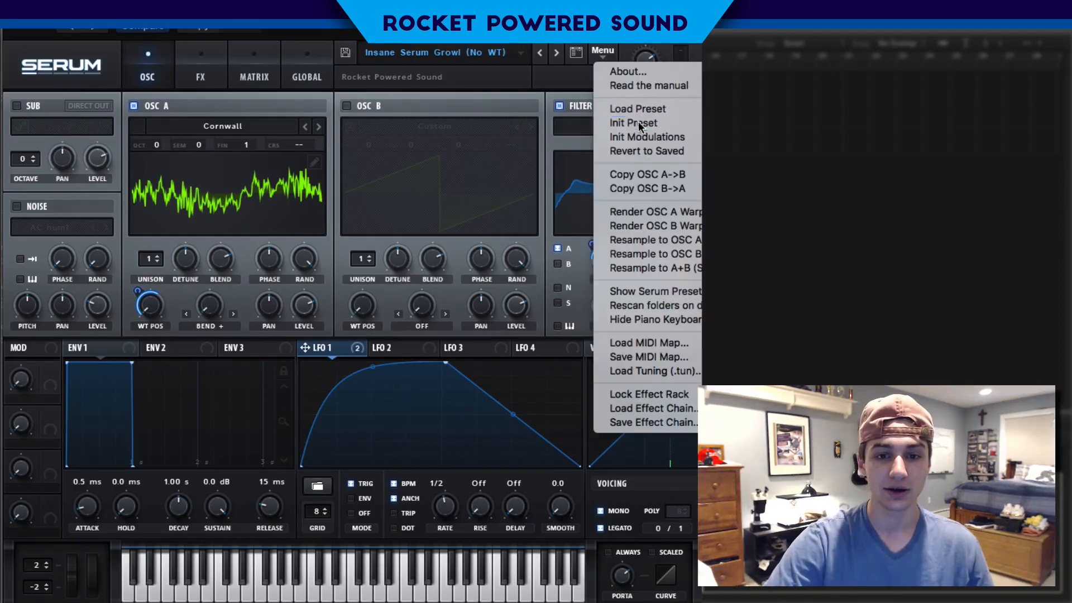
{"action": "left_click", "coordinate": [640, 124]}
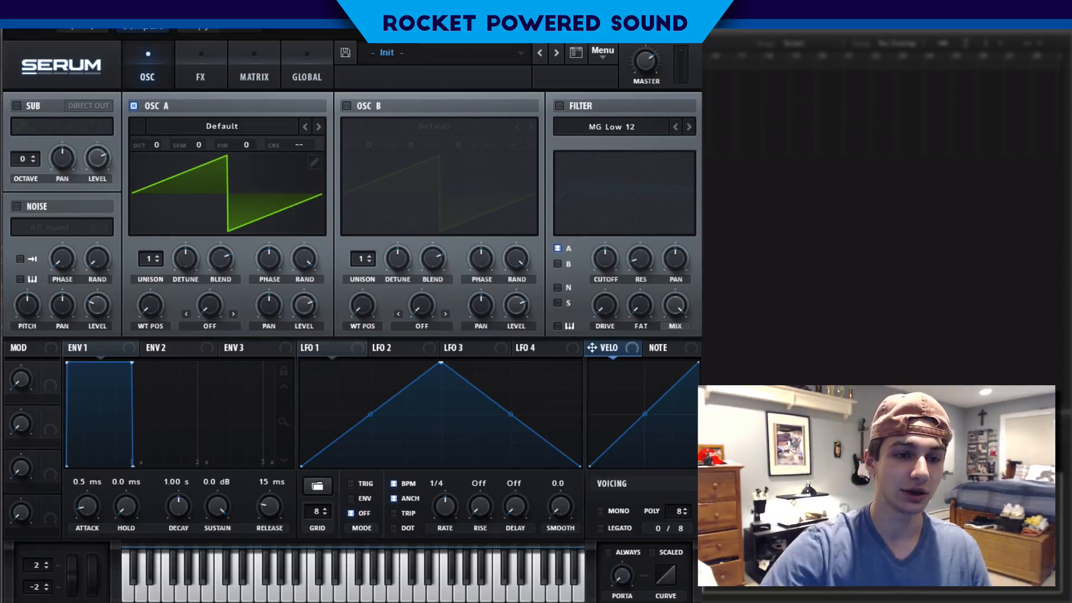
{"action": "left_click", "coordinate": [223, 127]}
{"action": "mouse_move", "coordinate": [282, 145]}
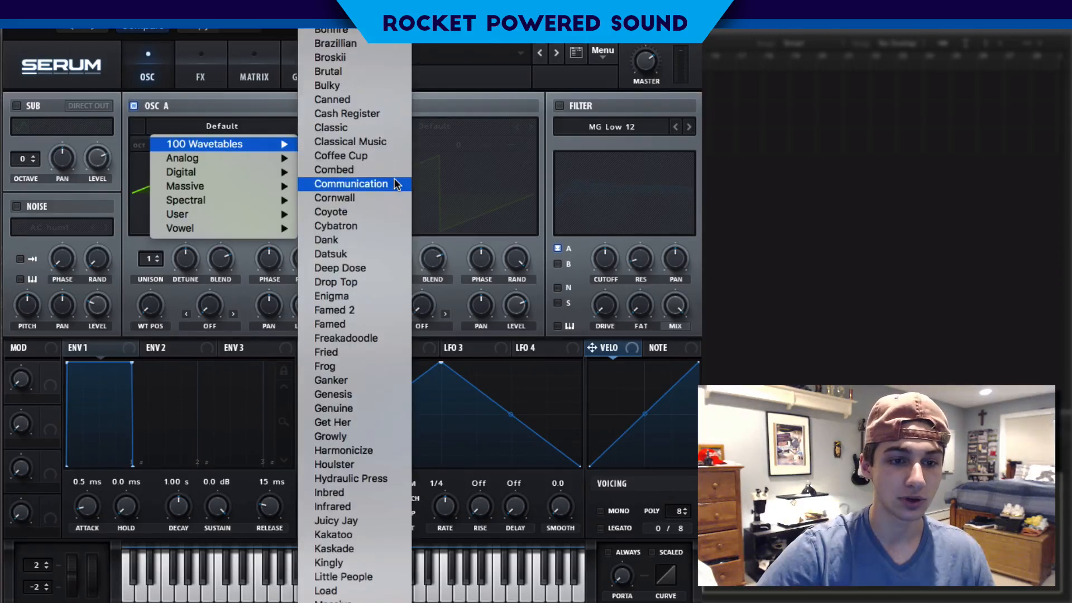
{"action": "left_click", "coordinate": [385, 198]}
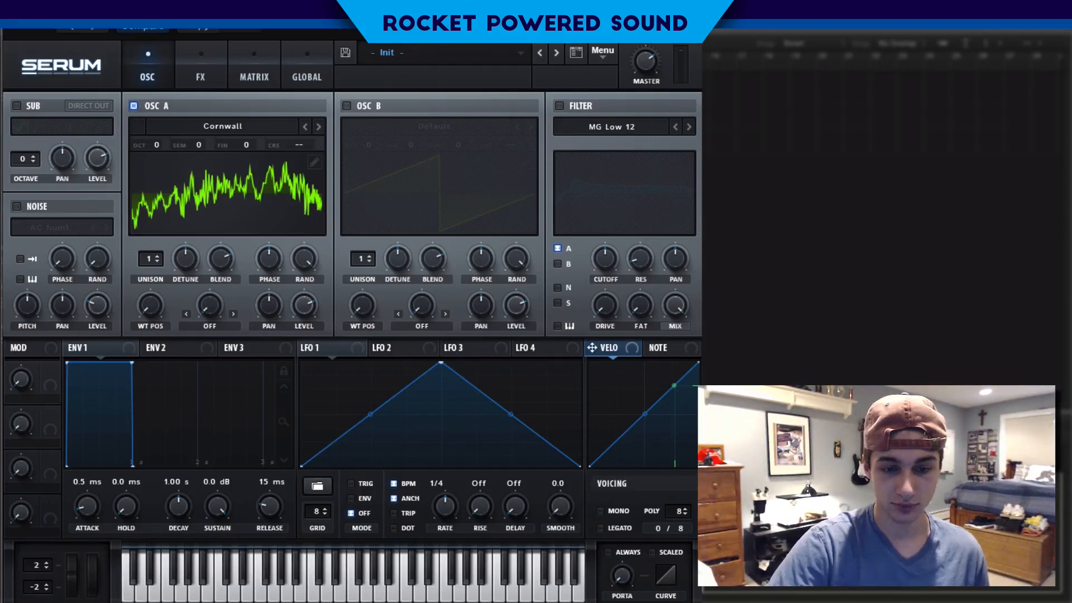
Assign LFO 1 to modulate Oscillator A's wavetable position.
{"action": "left_click_drag", "start_coordinate": [151, 313], "coordinate": [100, 311]}
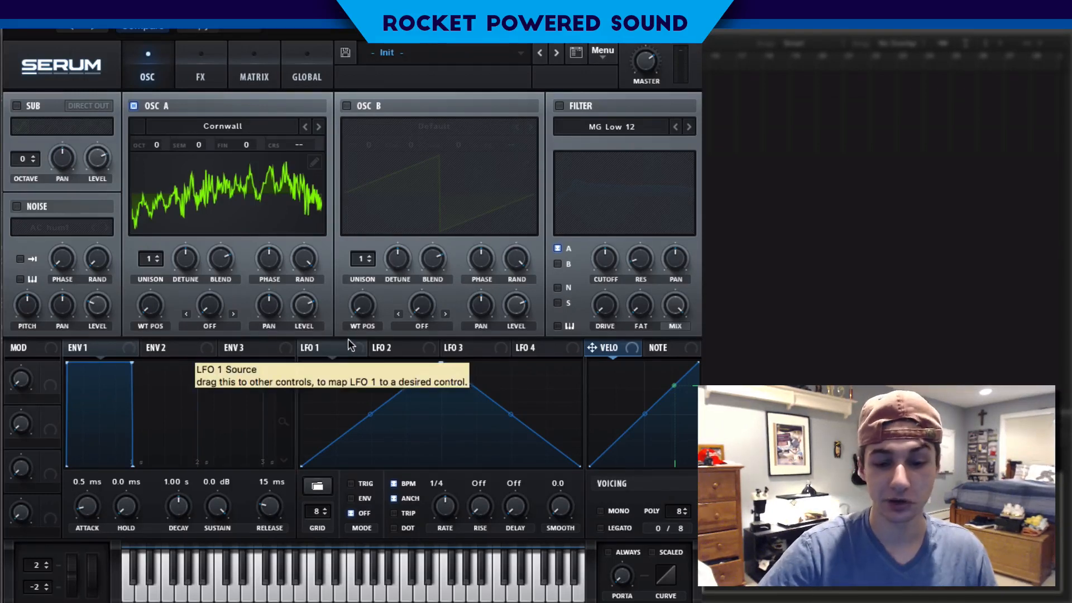
{"action": "left_click_drag", "start_coordinate": [346, 352], "coordinate": [106, 298]}
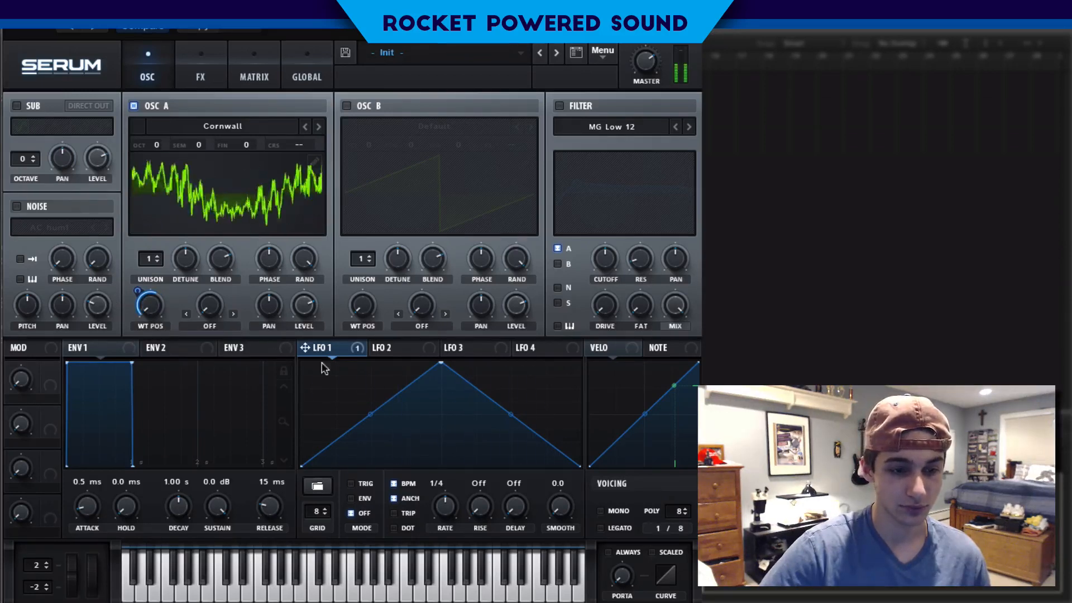
Bow LFO 1's rising segment upward into a fast convex curve, and set the LFO to Trig mode with a 1/2 rate.
{"action": "left_click_drag", "start_coordinate": [370, 413], "coordinate": [363, 367]}
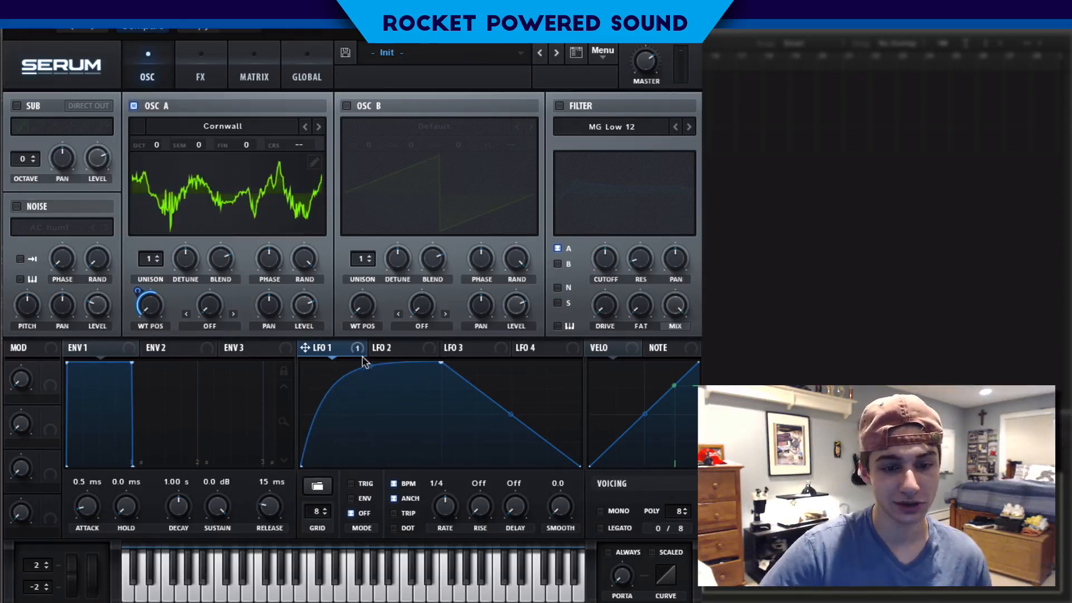
{"action": "left_click", "coordinate": [364, 483]}
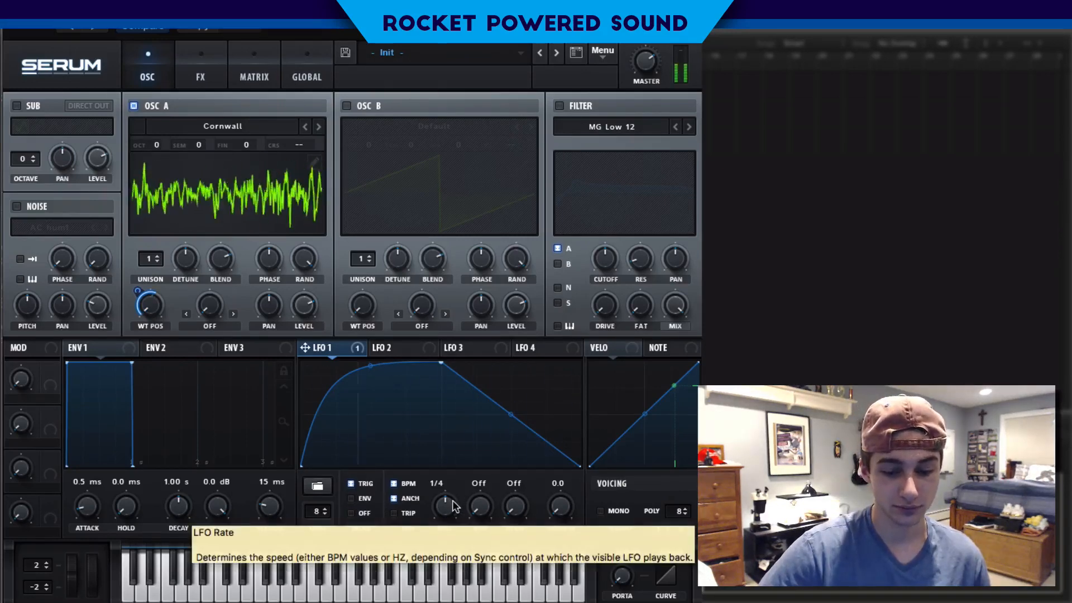
{"action": "left_click_drag", "start_coordinate": [447, 499], "coordinate": [446, 502]}
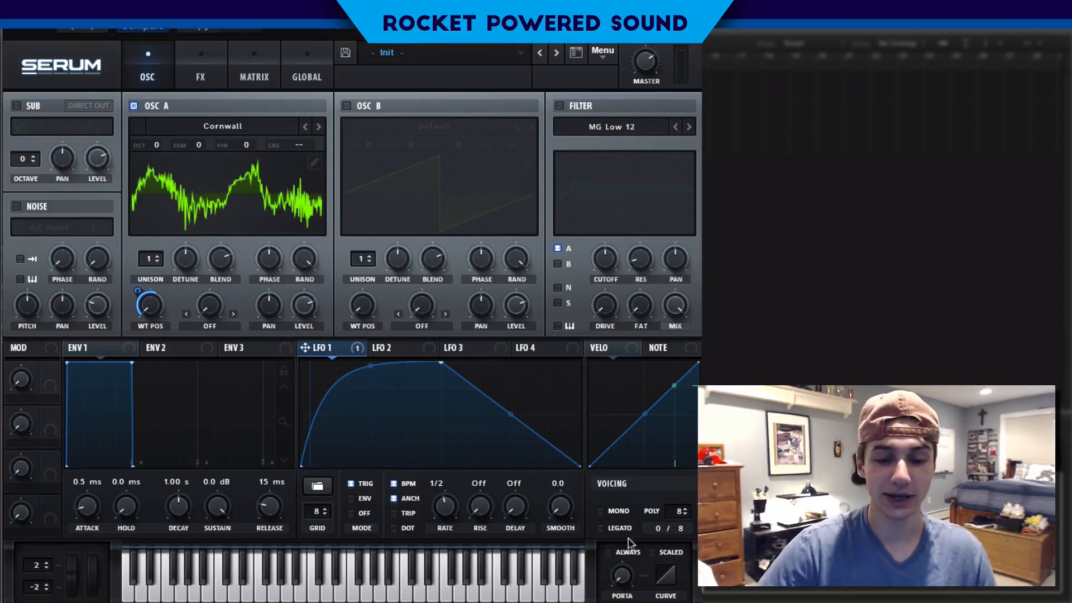
Enable Mono and Legato voicing and adjust the portamento time.
{"action": "left_click", "coordinate": [611, 513]}
{"action": "left_click", "coordinate": [603, 528]}
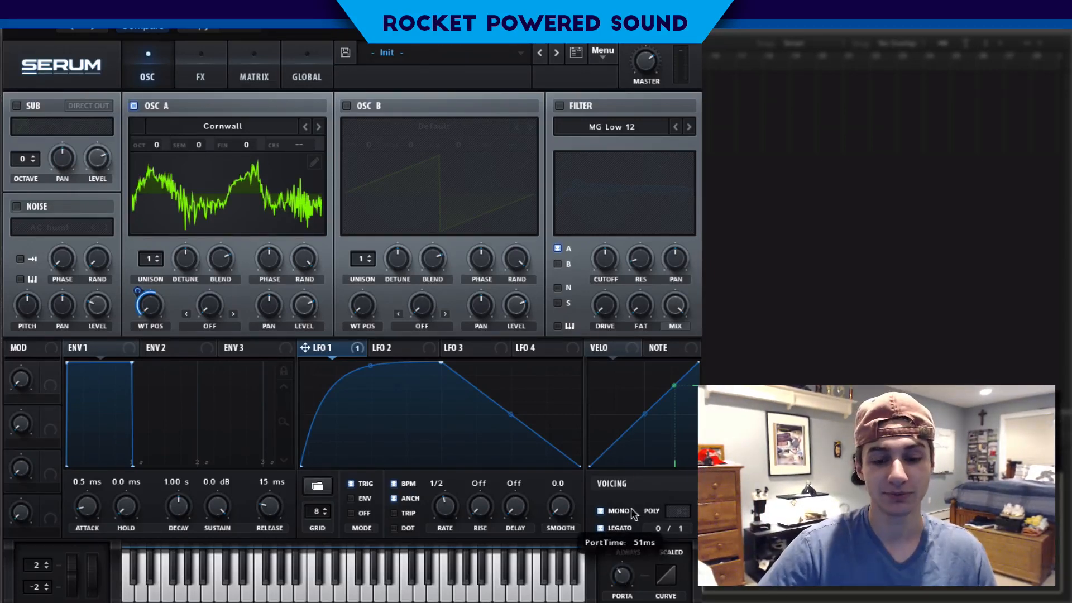
{"action": "left_click_drag", "start_coordinate": [628, 571], "coordinate": [635, 501]}
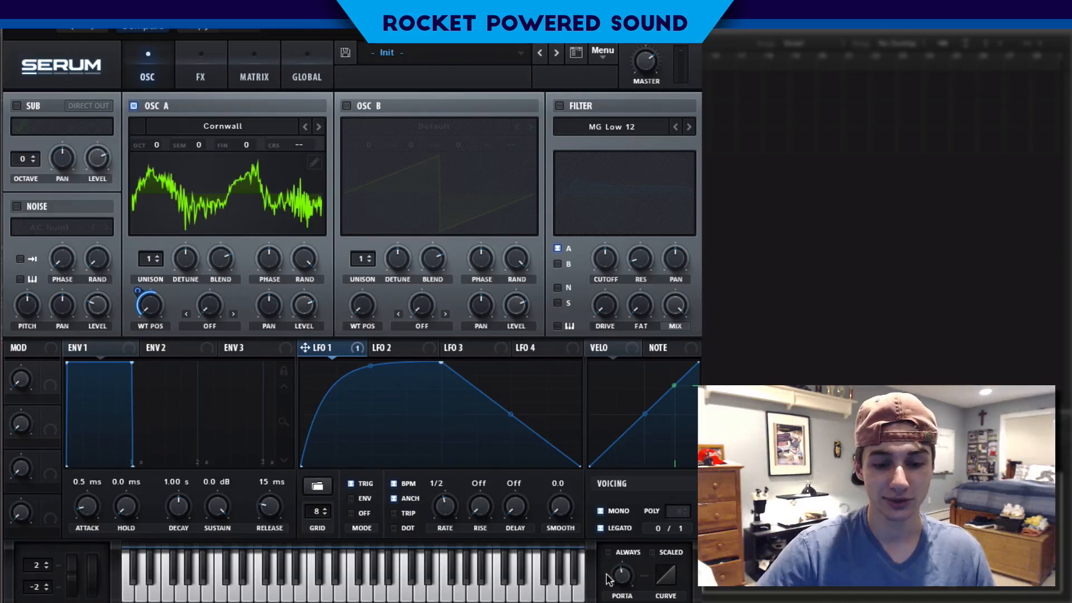
{"action": "left_click_drag", "start_coordinate": [620, 567], "coordinate": [625, 546]}
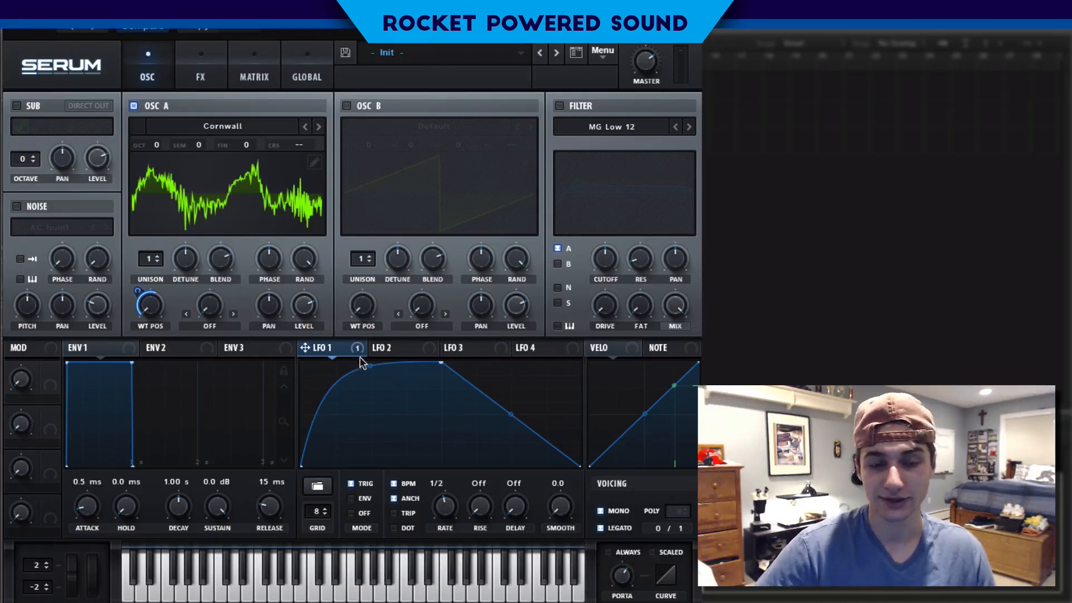
Set Oscillator A's warp mode to Bend + and assign LFO 1 to modulate the warp amount.
{"action": "left_click", "coordinate": [225, 329]}
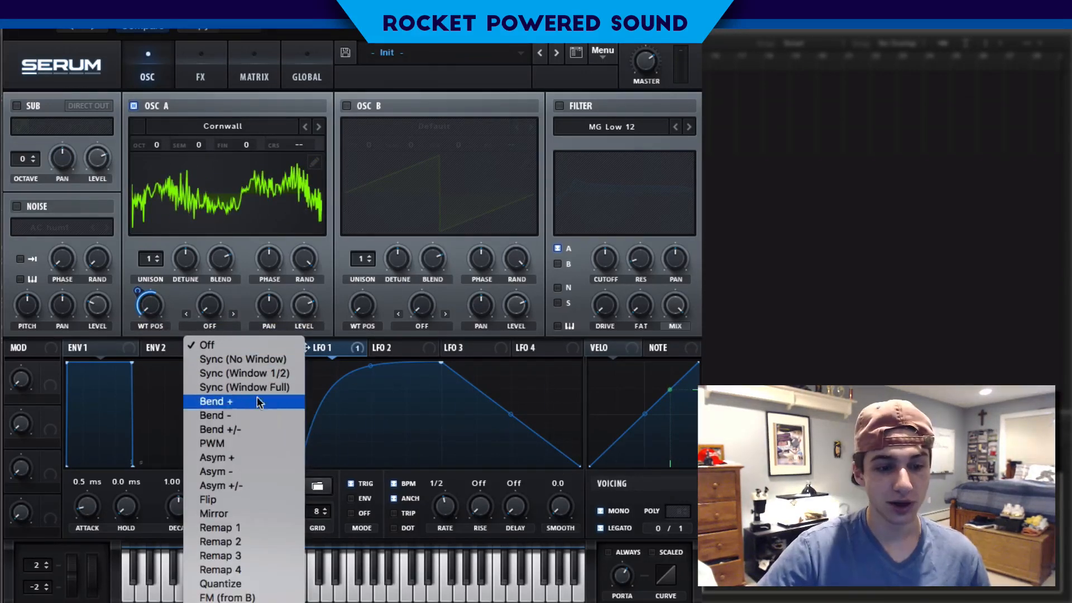
{"action": "left_click", "coordinate": [246, 406]}
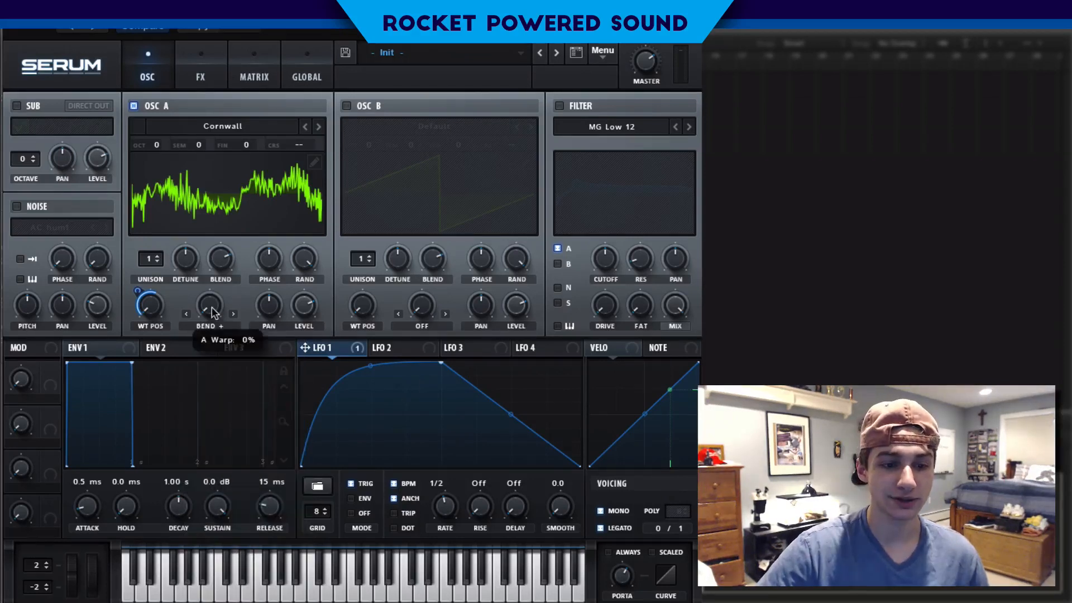
{"action": "left_click_drag", "start_coordinate": [211, 307], "coordinate": [185, 277]}
{"action": "left_click_drag", "start_coordinate": [322, 347], "coordinate": [211, 306]}
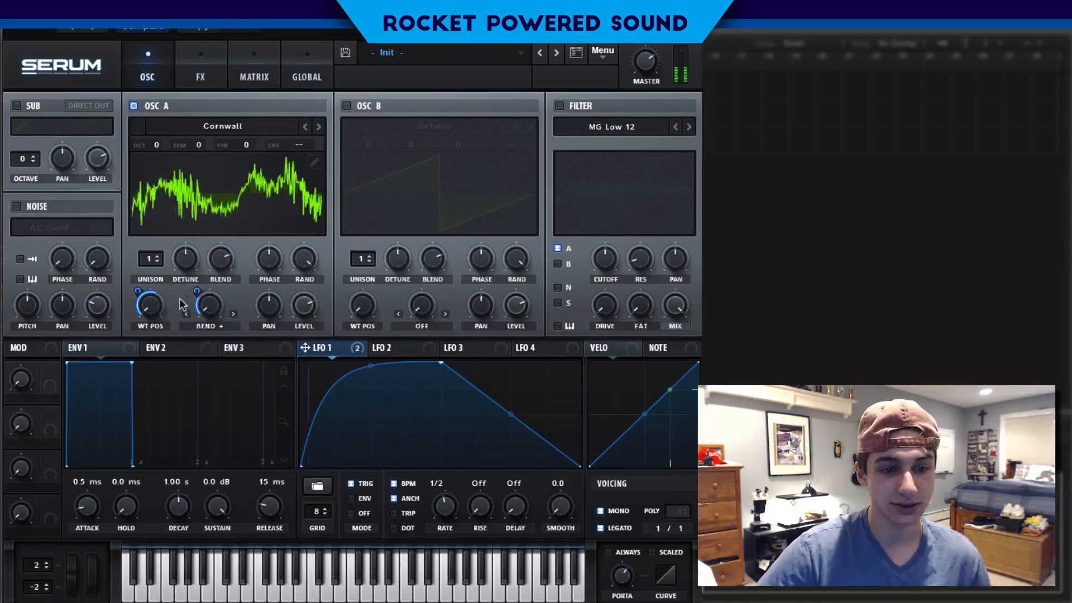
{"action": "mouse_move", "coordinate": [186, 294]}
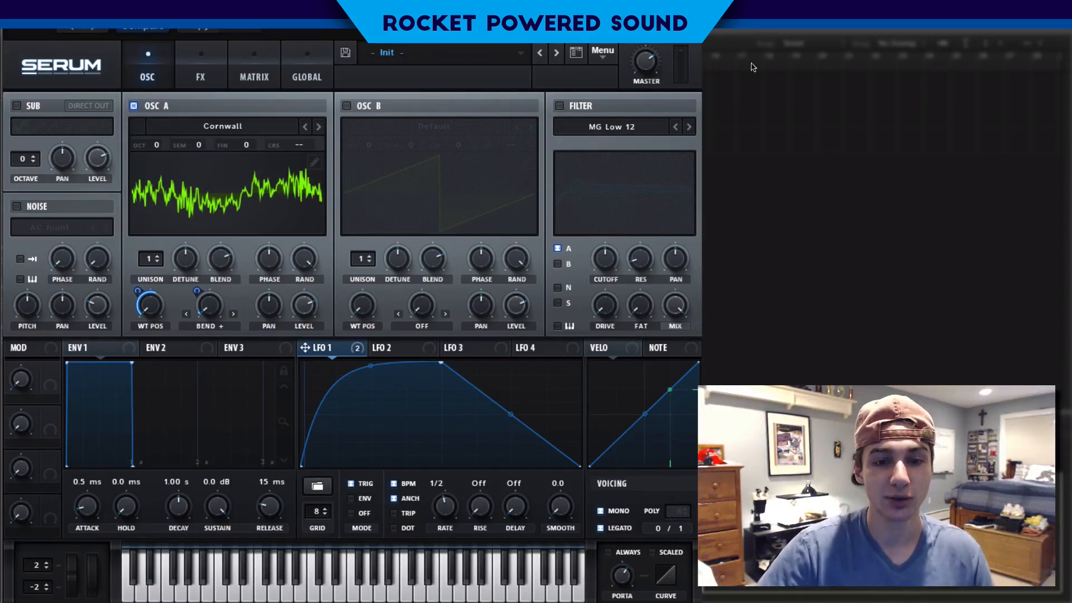
Enable the filter with the High 24 type, lowering its cutoff to minimum and raising the resonance slightly.
{"action": "left_click", "coordinate": [559, 106]}
{"action": "left_click", "coordinate": [611, 127]}
{"action": "mouse_move", "coordinate": [636, 144]}
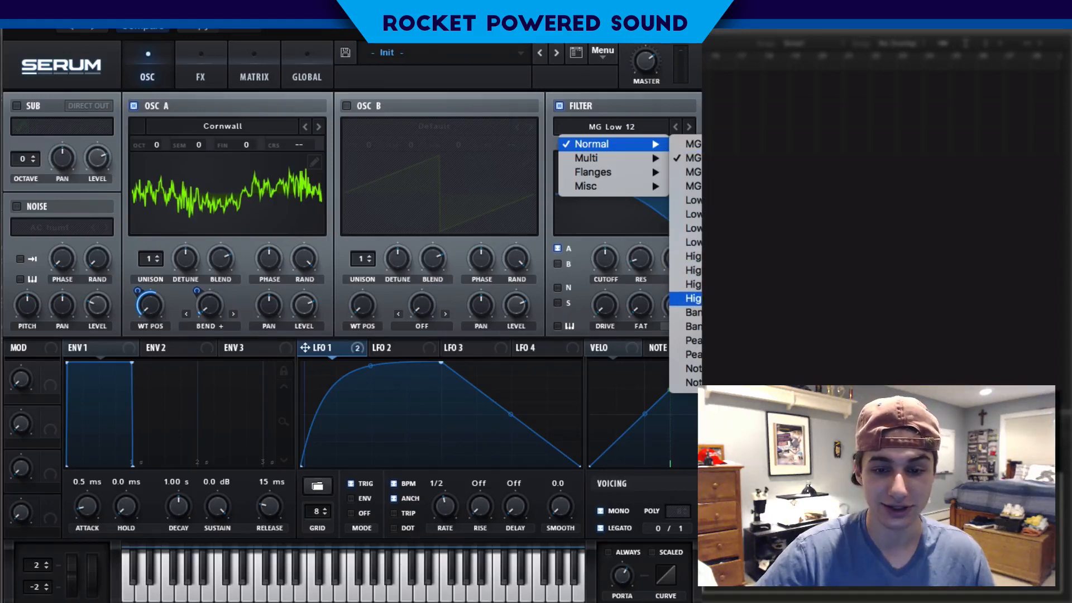
{"action": "left_click", "coordinate": [693, 298]}
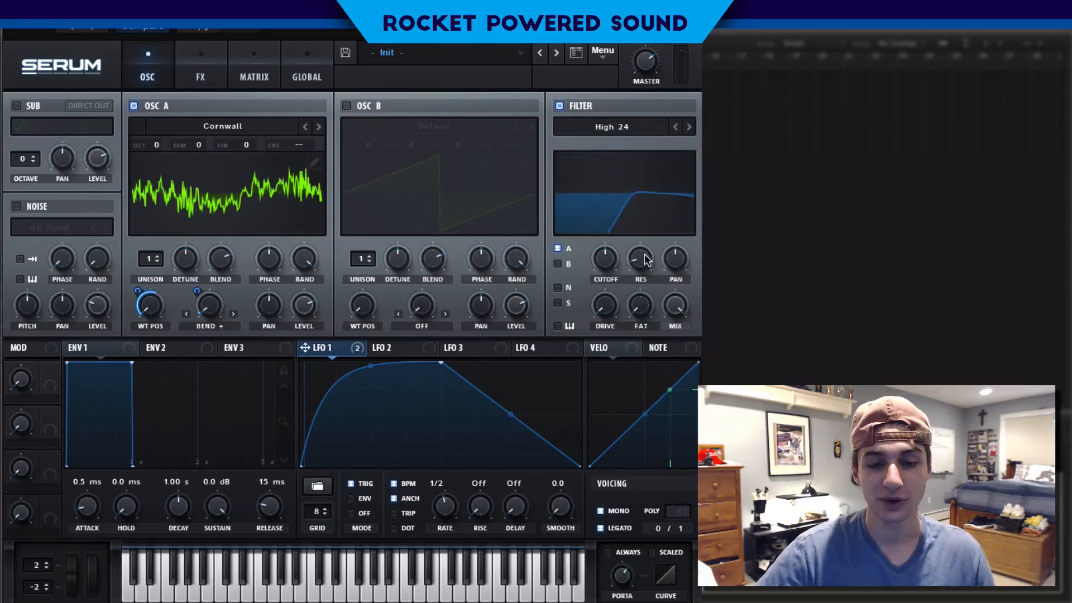
{"action": "left_click_drag", "start_coordinate": [646, 259], "coordinate": [575, 205]}
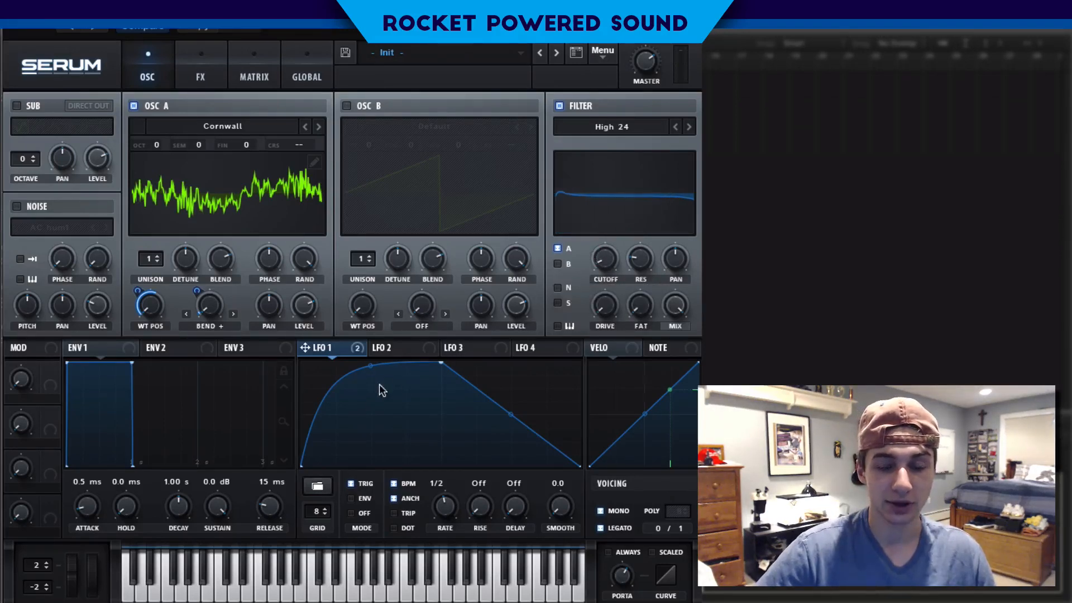
Assign LFO 1 to modulate the filter cutoff and set the filter drive to 38%.
{"action": "left_click_drag", "start_coordinate": [355, 356], "coordinate": [559, 259]}
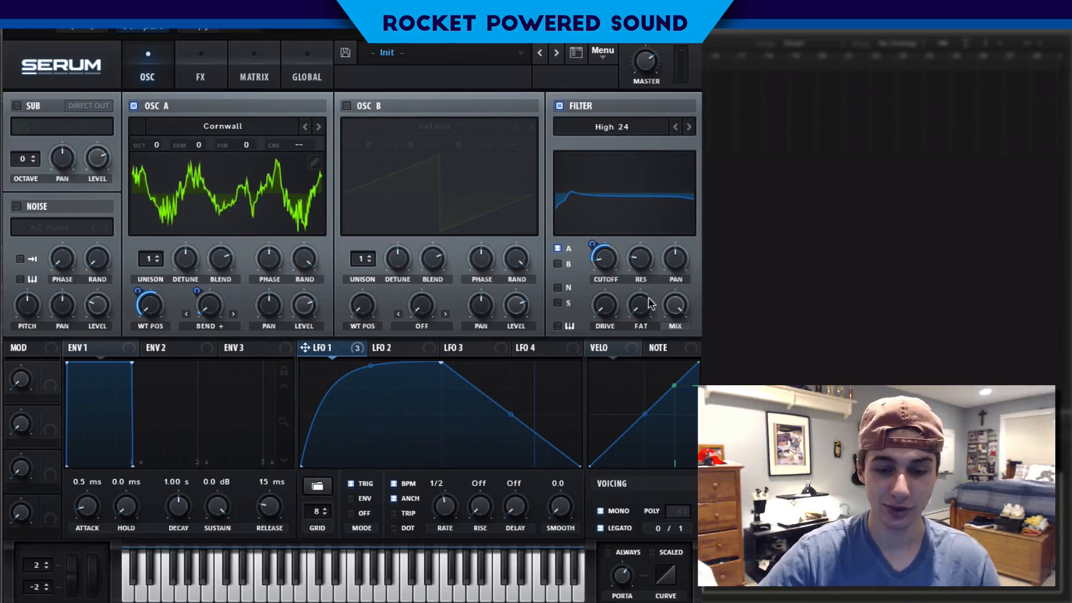
{"action": "left_click_drag", "start_coordinate": [618, 307], "coordinate": [628, 252]}
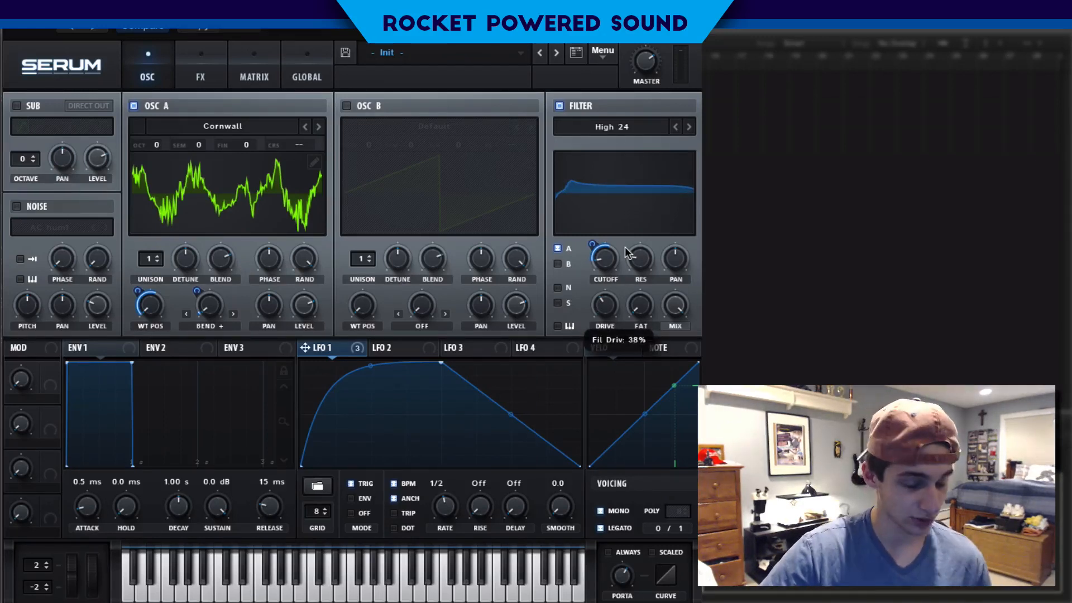
Enable the Hyper/Dimension effect with a reduced Hyper mix, a small Dimension size and a moderate Dimension mix.
{"action": "left_click", "coordinate": [197, 77]}
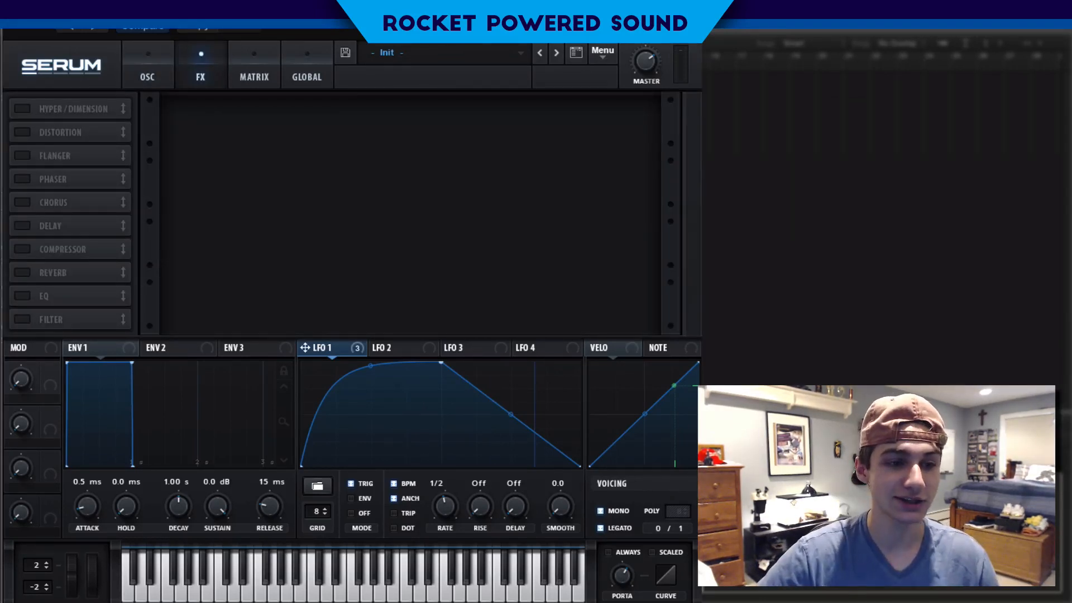
{"action": "left_click", "coordinate": [22, 109]}
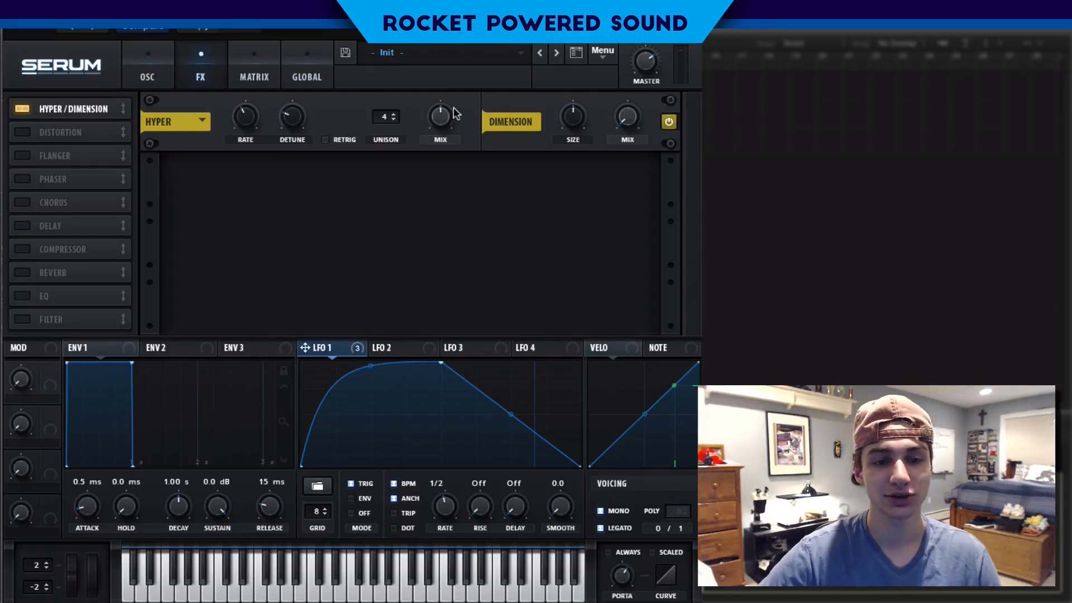
{"action": "mouse_move", "coordinate": [457, 114]}
{"action": "left_mouse_down"}
{"action": "mouse_move", "coordinate": [428, 132]}
{"action": "mouse_move", "coordinate": [447, 114]}
{"action": "left_mouse_up"}
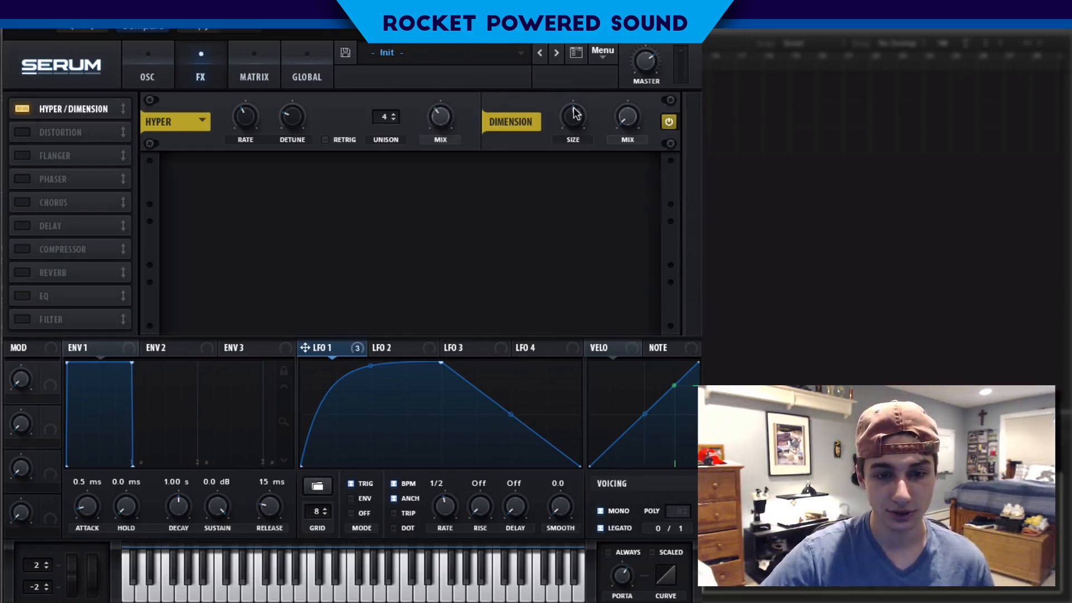
{"action": "left_click_drag", "start_coordinate": [576, 114], "coordinate": [561, 147]}
{"action": "left_click_drag", "start_coordinate": [626, 107], "coordinate": [606, 39]}
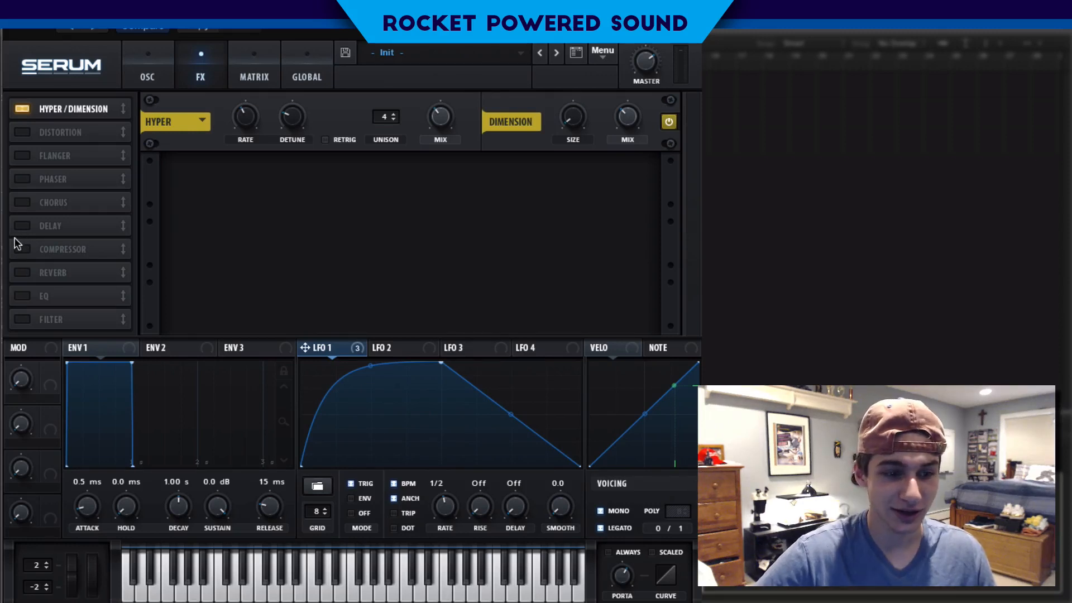
Enable the Phaser with its rate, depth and frequency at minimum and its mix at about half.
{"action": "left_click", "coordinate": [24, 178]}
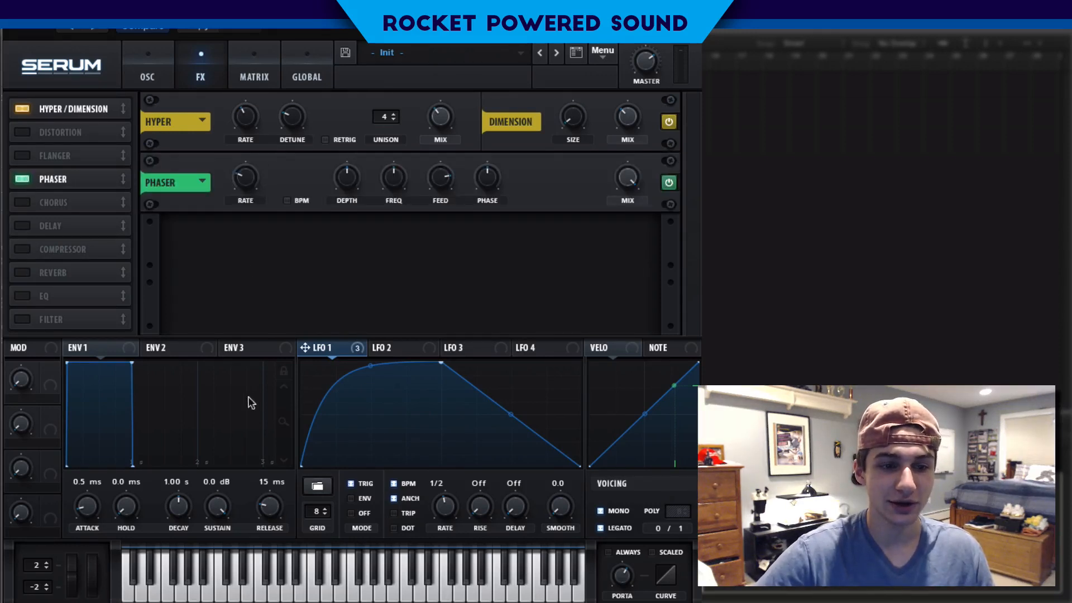
{"action": "left_click_drag", "start_coordinate": [245, 179], "coordinate": [216, 420]}
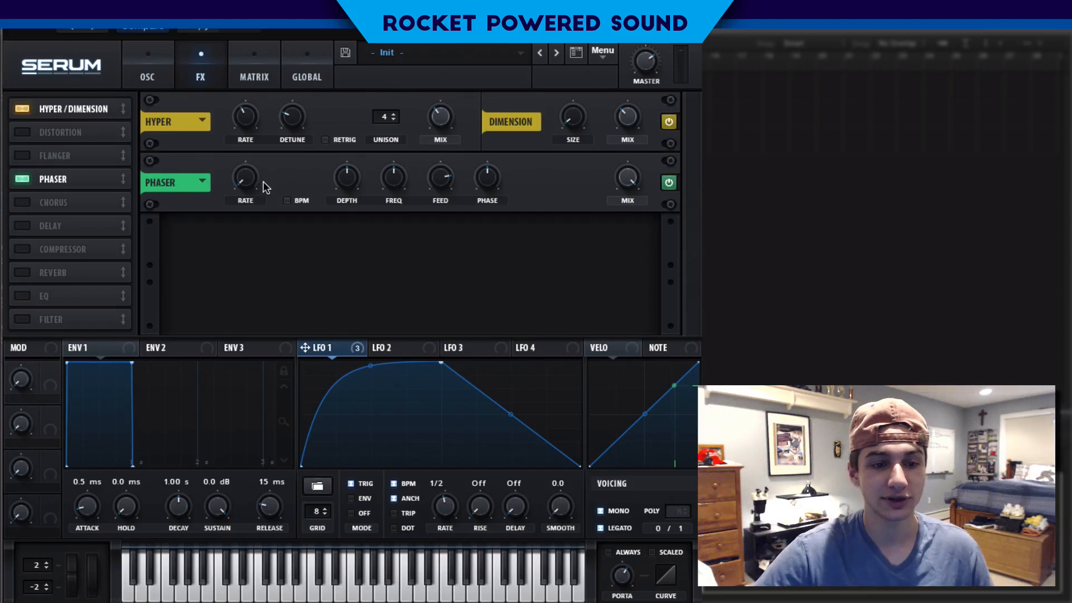
{"action": "left_click_drag", "start_coordinate": [247, 189], "coordinate": [248, 232]}
{"action": "left_click_drag", "start_coordinate": [346, 180], "coordinate": [314, 336]}
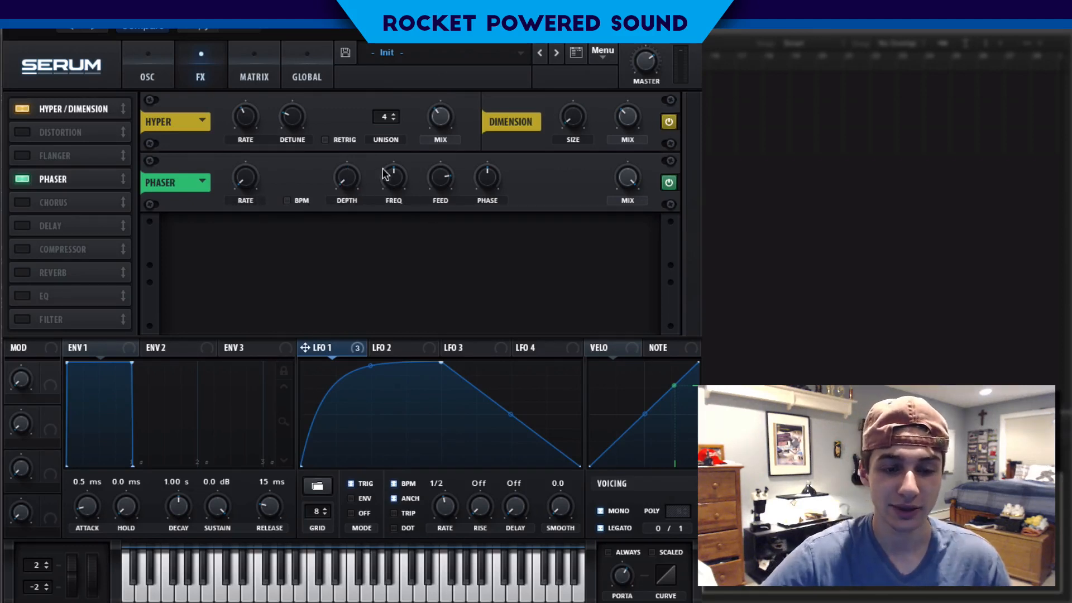
{"action": "left_click_drag", "start_coordinate": [384, 174], "coordinate": [269, 401]}
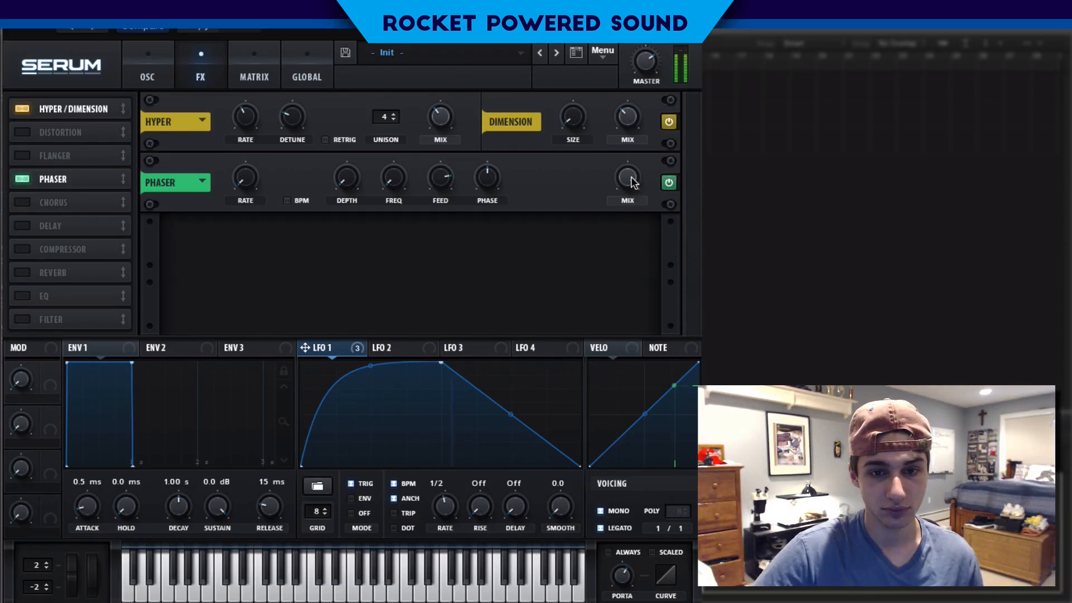
{"action": "left_click_drag", "start_coordinate": [631, 176], "coordinate": [533, 366]}
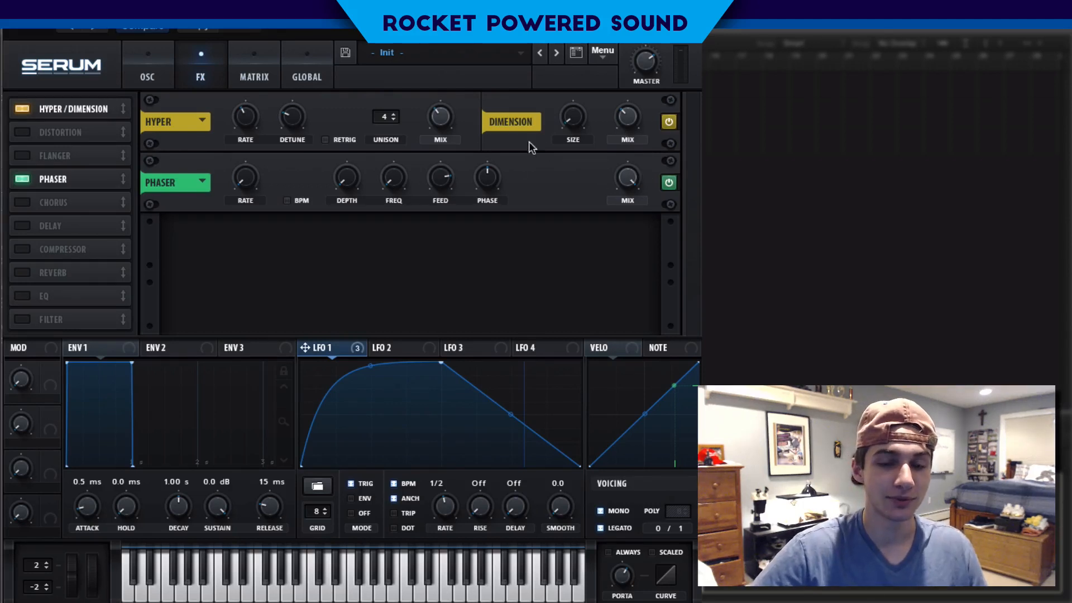
{"action": "left_click_drag", "start_coordinate": [641, 176], "coordinate": [586, 219]}
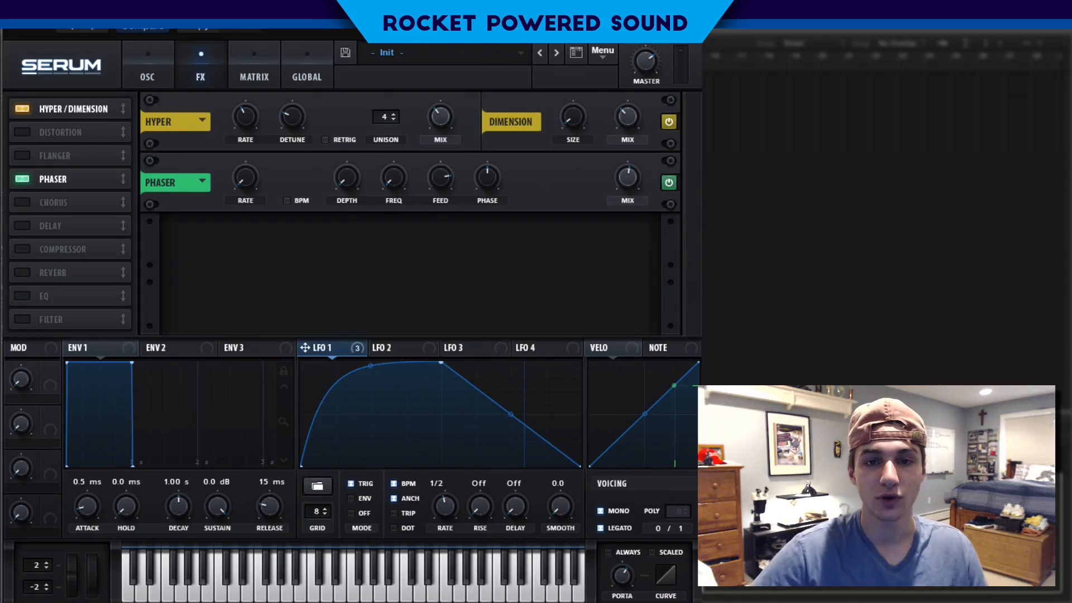
{"action": "mouse_move", "coordinate": [642, 185]}
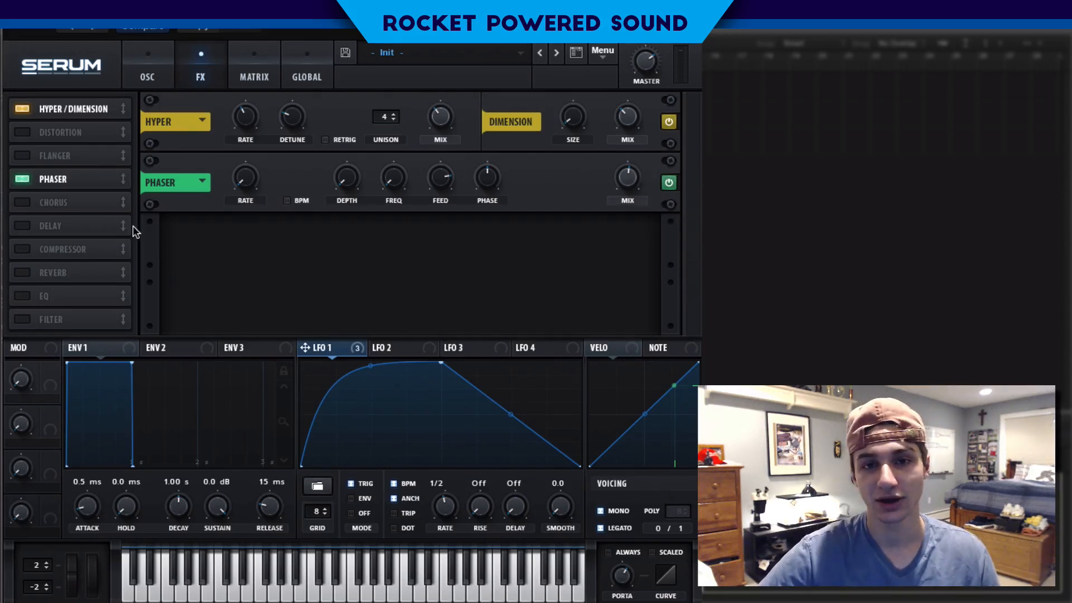
Enable the Compressor in Multiband mode and raise its gain slightly.
{"action": "left_click", "coordinate": [21, 250]}
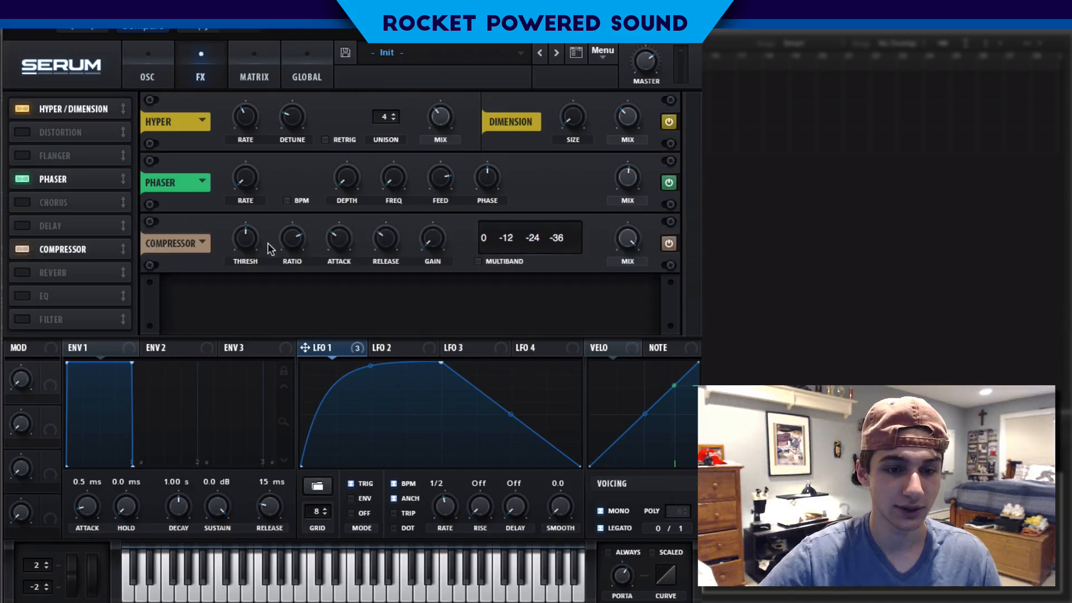
{"action": "left_click", "coordinate": [477, 262]}
{"action": "left_click_drag", "start_coordinate": [435, 237], "coordinate": [436, 205]}
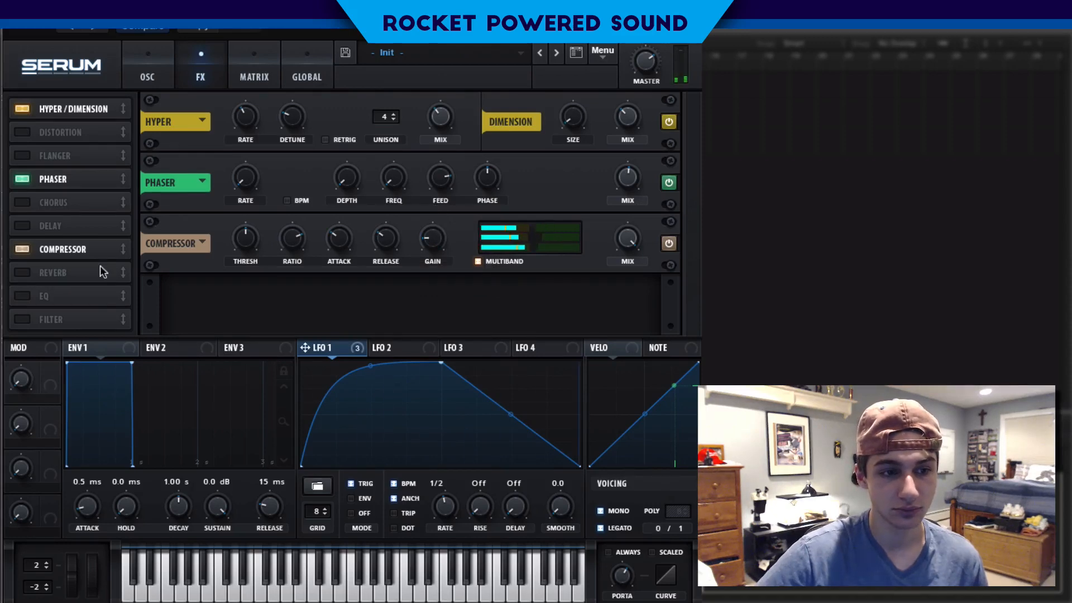
Increase the LFO 1 modulation depth on Oscillator A's Bend + warp amount.
{"action": "left_click", "coordinate": [148, 81]}
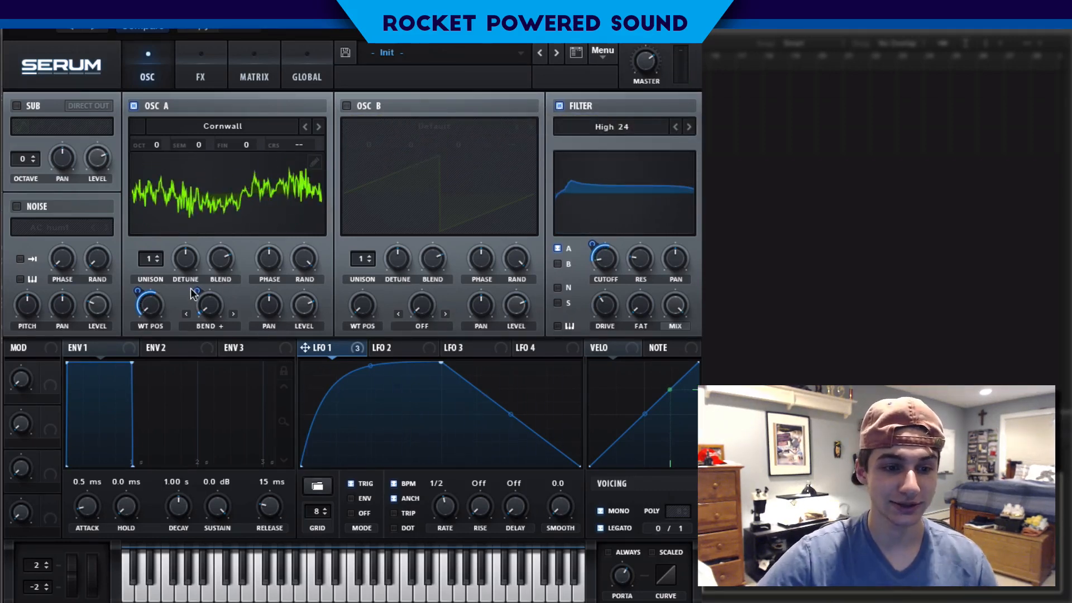
{"action": "left_click_drag", "start_coordinate": [195, 291], "coordinate": [203, 271]}
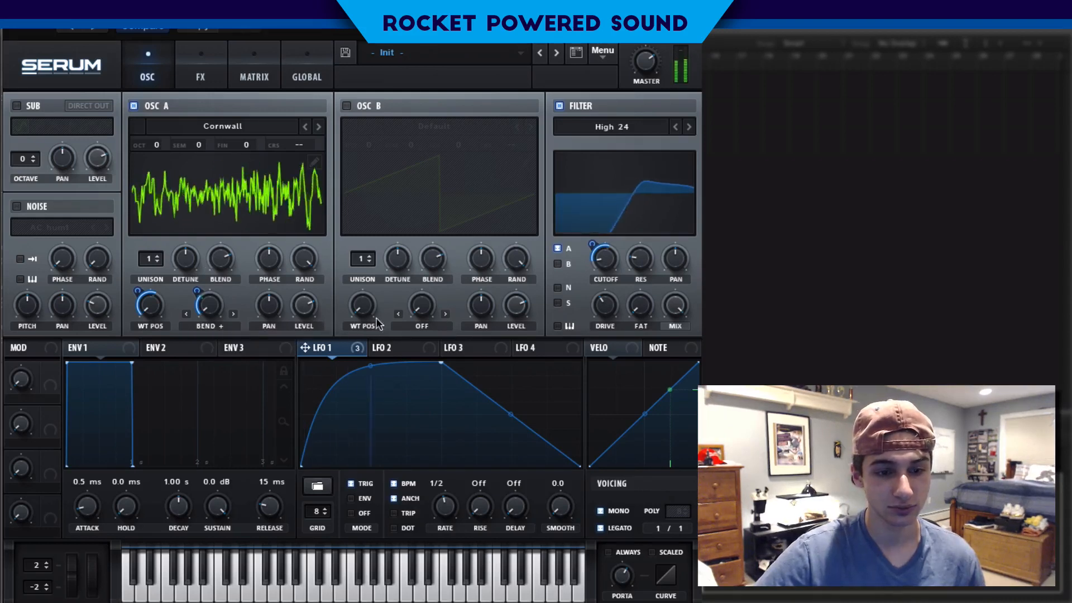
Reshape the start of the LFO 1 curve into two short half-height peaks that each drop to zero.
{"action": "left_click_drag", "start_coordinate": [441, 363], "coordinate": [376, 459]}
{"action": "double_click", "coordinate": [379, 424]}
{"action": "left_click_drag", "start_coordinate": [366, 412], "coordinate": [332, 410]}
{"action": "left_click_drag", "start_coordinate": [335, 466], "coordinate": [334, 467]}
{"action": "double_click", "coordinate": [356, 410]}
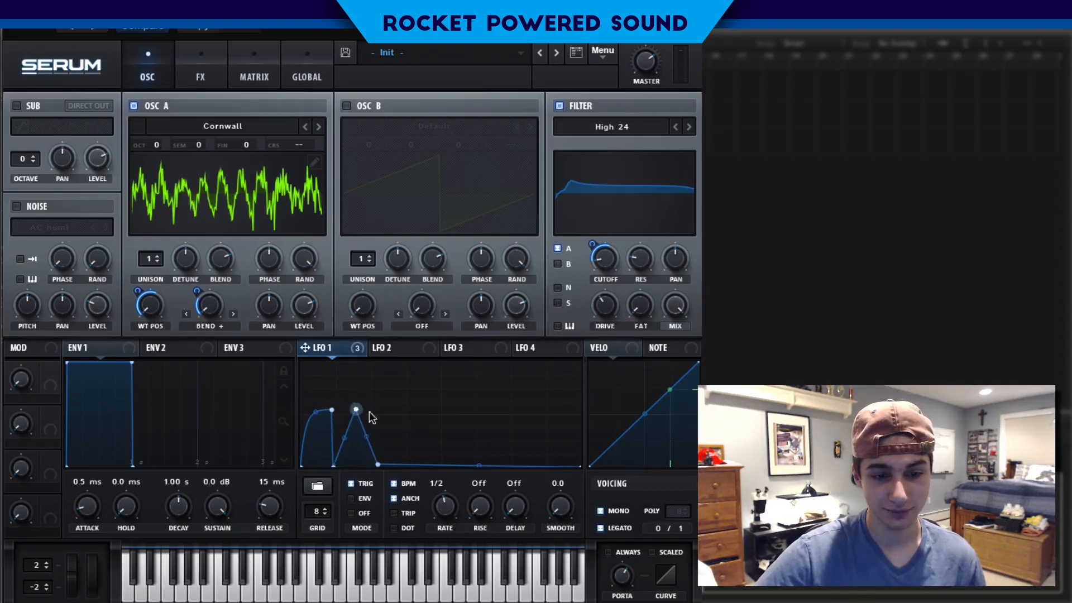
Add a tall third peak near the middle of the LFO 1 curve and bend its rise outward.
{"action": "double_click", "coordinate": [450, 373]}
{"action": "left_click_drag", "start_coordinate": [450, 373], "coordinate": [454, 367]}
{"action": "left_click_drag", "start_coordinate": [415, 416], "coordinate": [440, 371]}
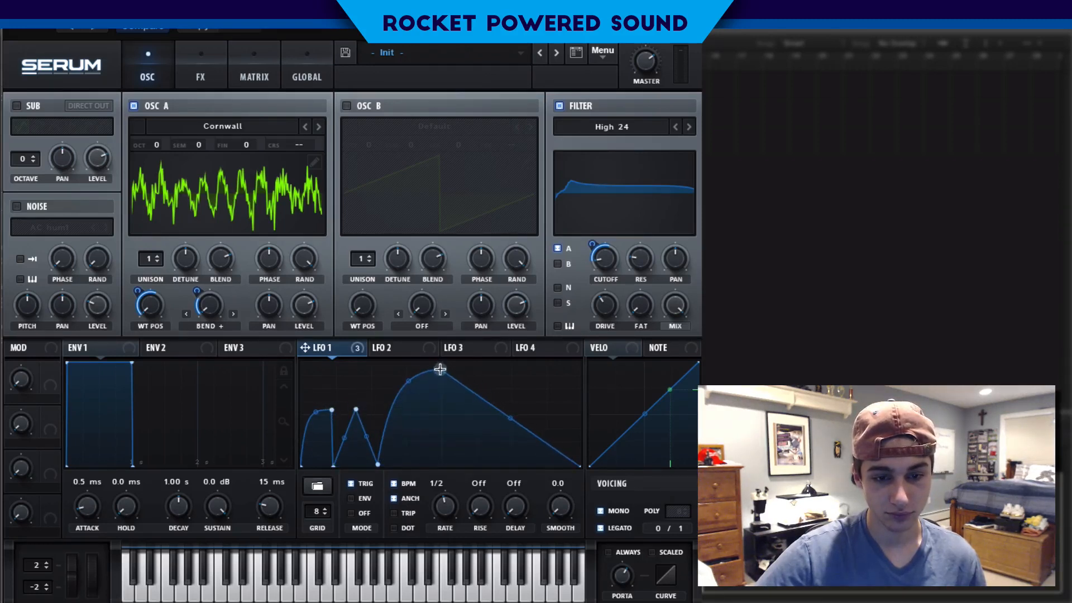
Set the LFO 1 rate to bar, and raise the curve's second peak with an outward-bent rise.
{"action": "left_click_drag", "start_coordinate": [446, 514], "coordinate": [436, 515]}
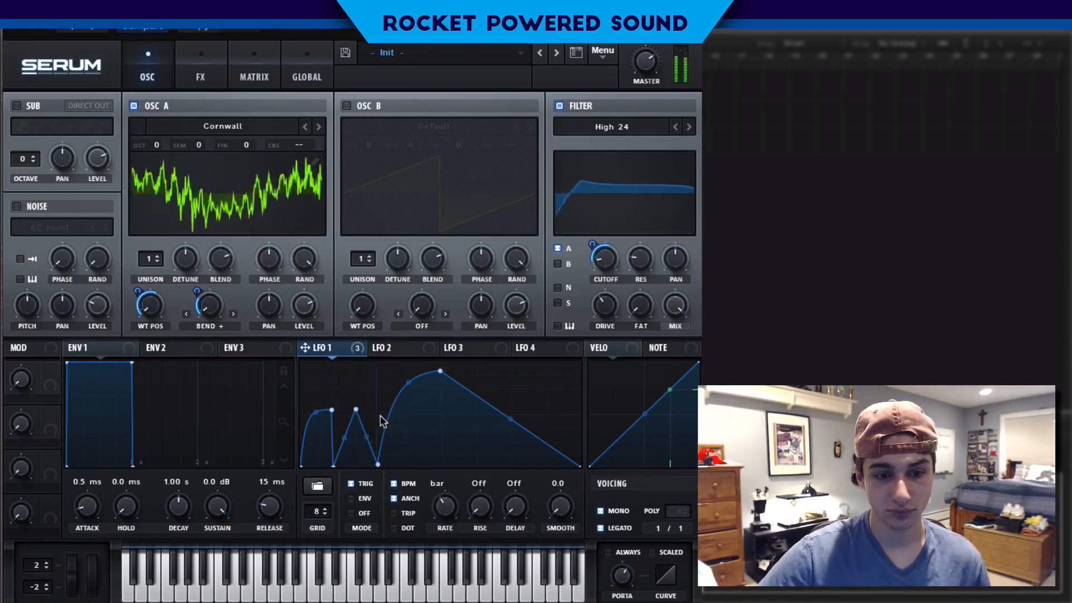
{"action": "left_click_drag", "start_coordinate": [355, 410], "coordinate": [364, 378]}
{"action": "left_click_drag", "start_coordinate": [349, 423], "coordinate": [341, 391]}
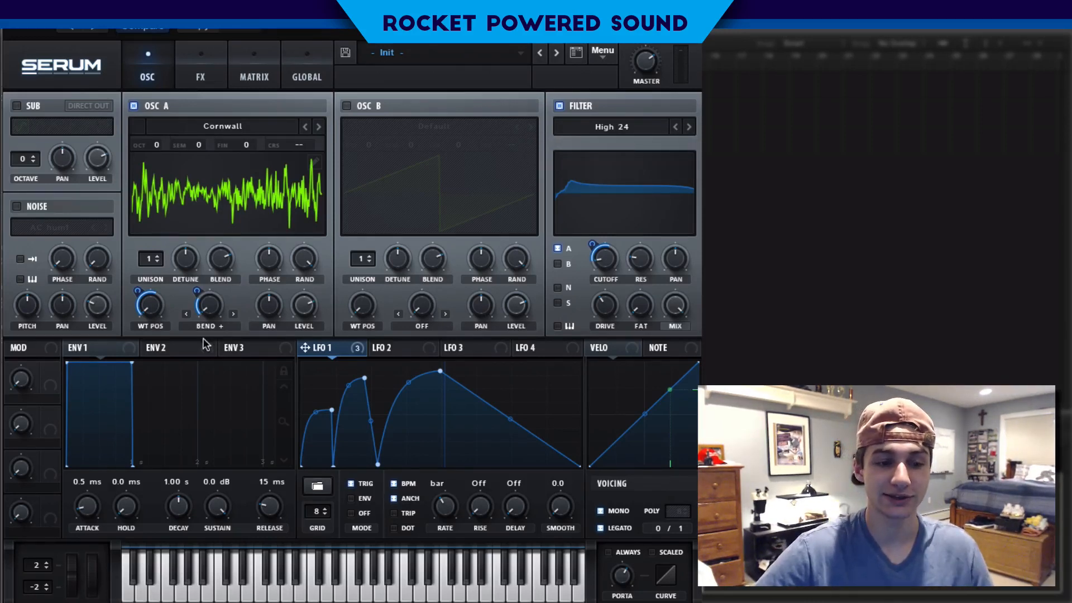
Set Oscillator A's warp mode to Bend - and load the Get Her wavetable from 100 Wavetables.
{"action": "left_click", "coordinate": [232, 315]}
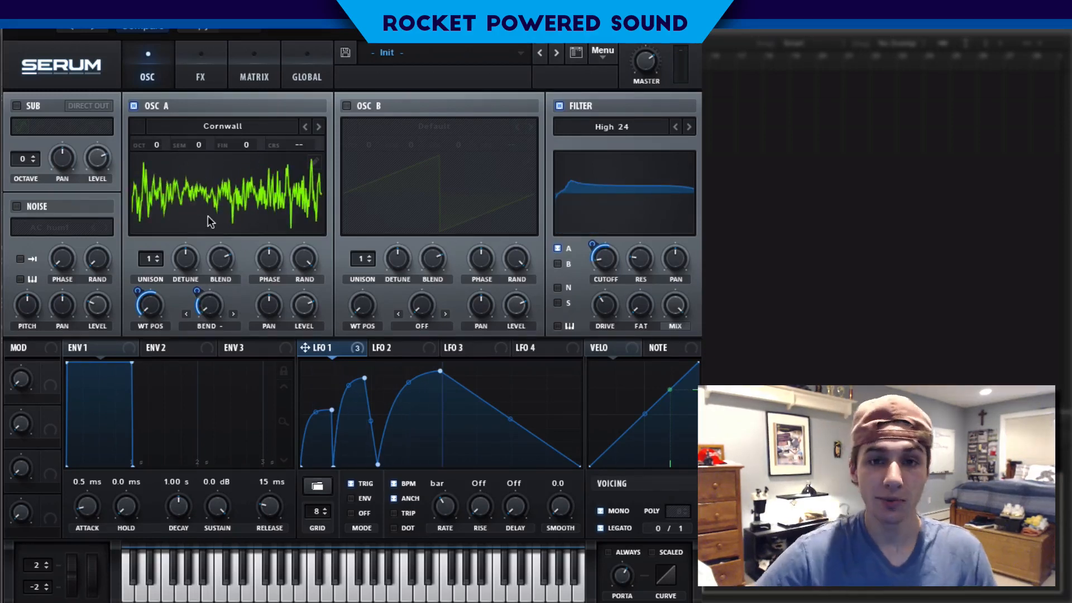
{"action": "left_click", "coordinate": [233, 120]}
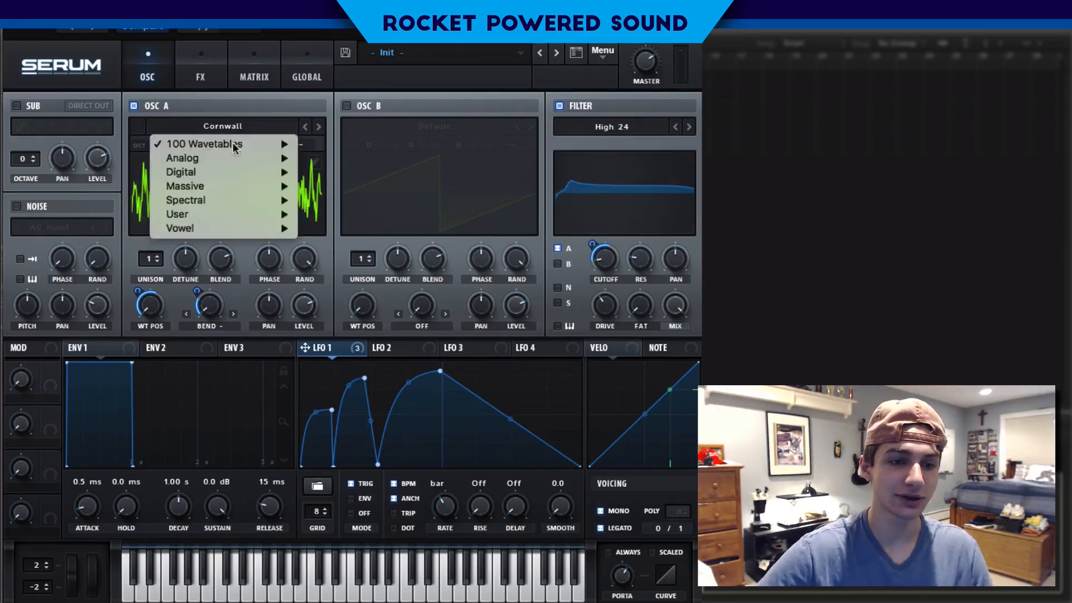
{"action": "mouse_move", "coordinate": [283, 143]}
{"action": "scroll", "coordinate": [346, 190], "scroll_direction": "down", "scroll_amount": 5}
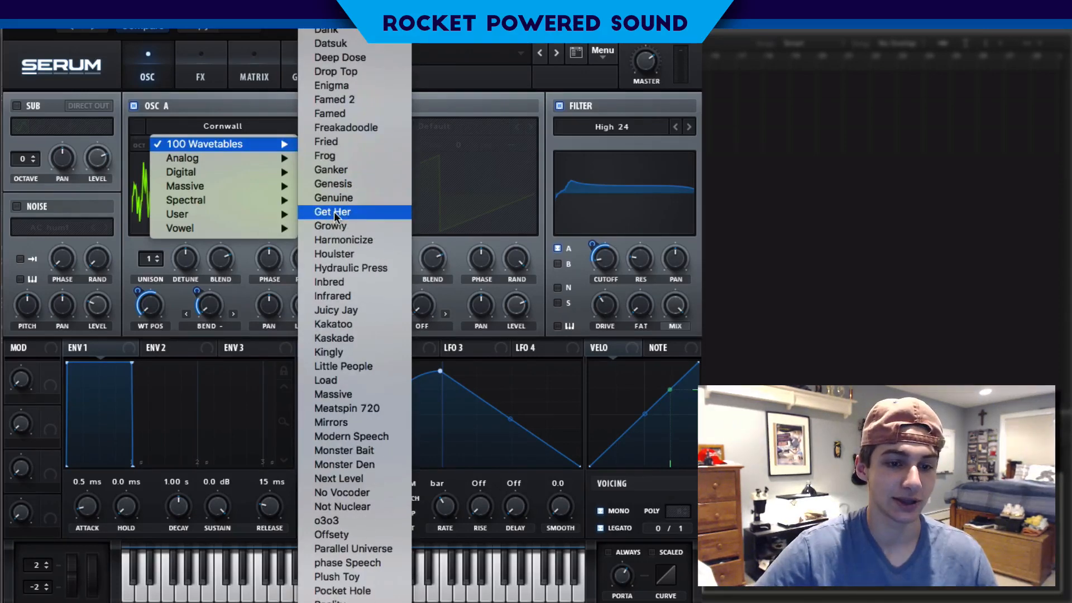
{"action": "left_click", "coordinate": [334, 212]}
Remove the LFO 1 modulator from Oscillator A's warp amount.
{"action": "right_click", "coordinate": [209, 306]}
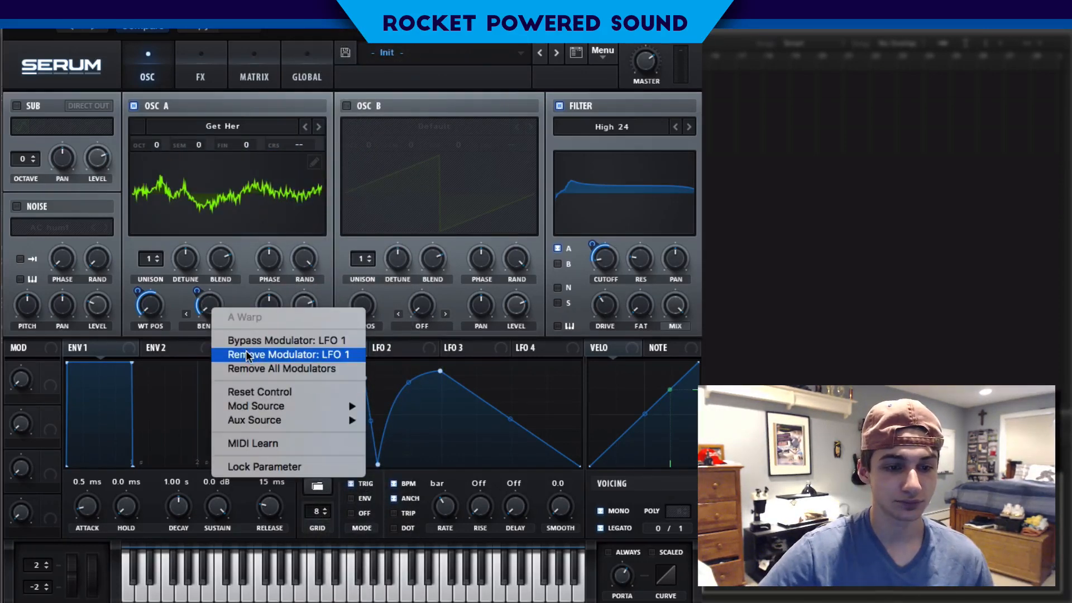
{"action": "left_click", "coordinate": [246, 355]}
{"action": "left_click", "coordinate": [225, 126]}
{"action": "left_click", "coordinate": [247, 83]}
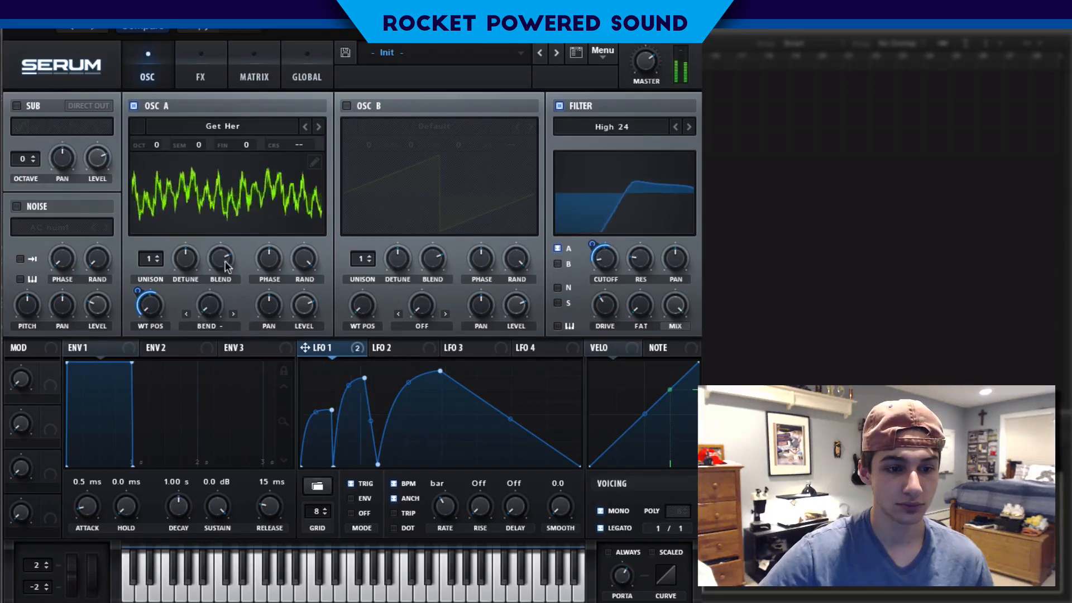
Try the Cybatron and Offsety wavetables from 100 Wavetables in Oscillator A.
{"action": "left_click", "coordinate": [222, 125]}
{"action": "mouse_move", "coordinate": [235, 144]}
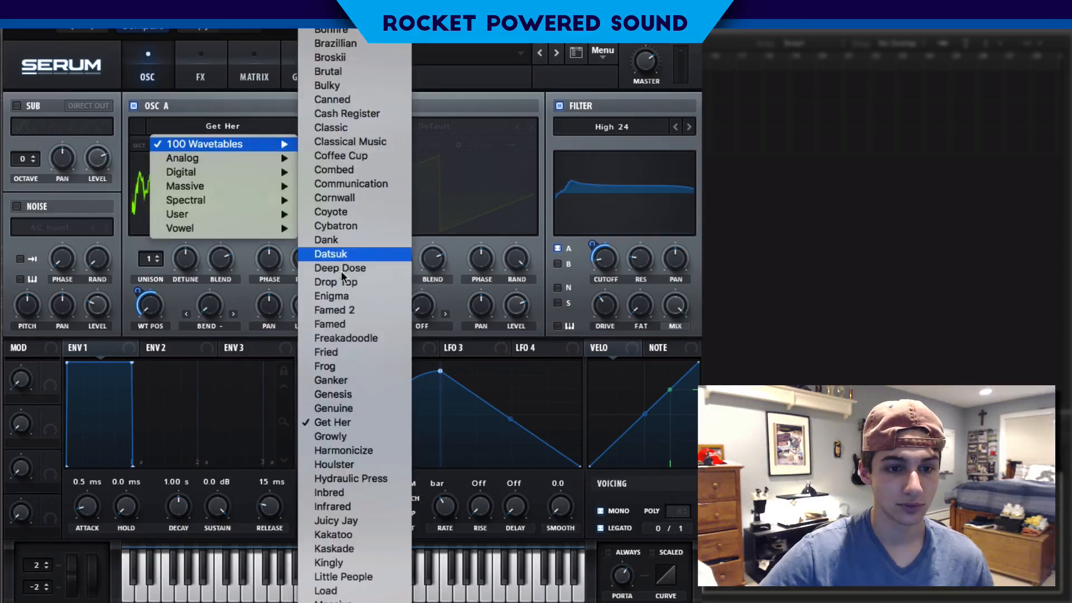
{"action": "left_click", "coordinate": [347, 225]}
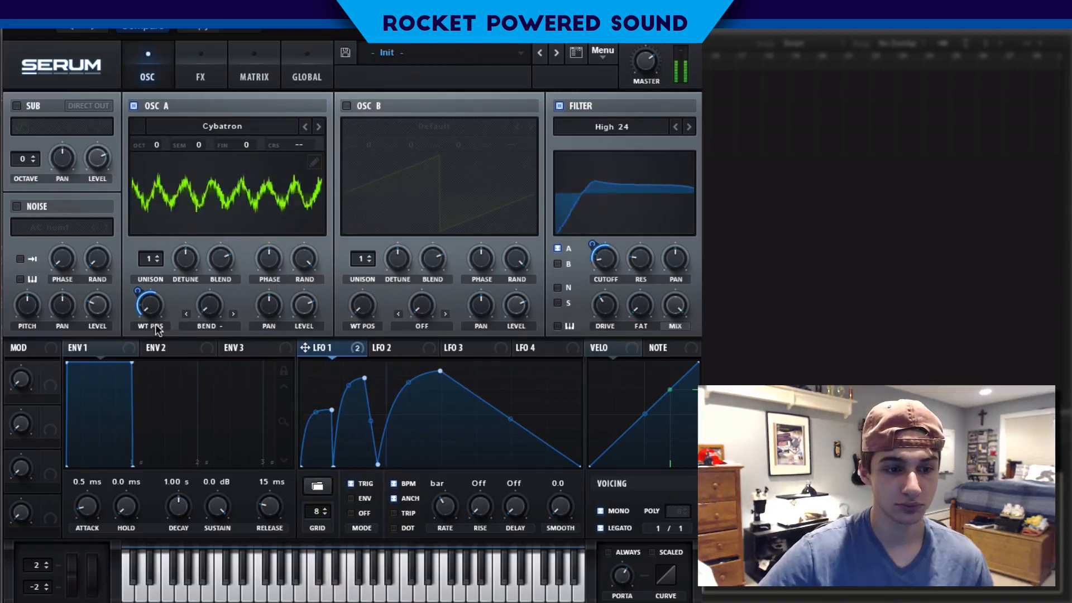
{"action": "left_click", "coordinate": [258, 127]}
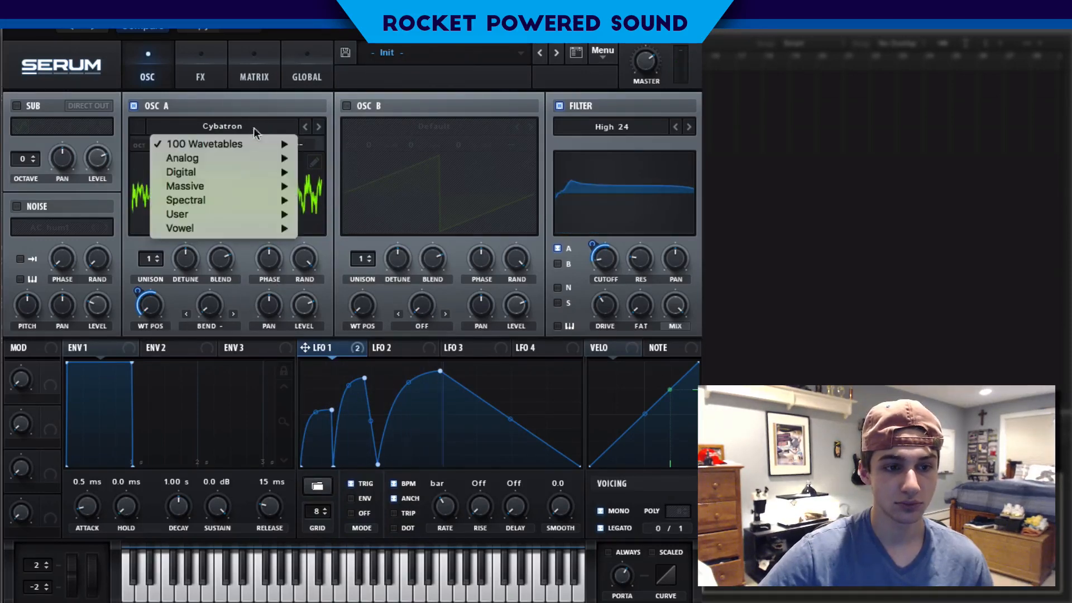
{"action": "mouse_move", "coordinate": [229, 144]}
{"action": "scroll", "coordinate": [353, 255], "scroll_direction": "down", "scroll_amount": 5}
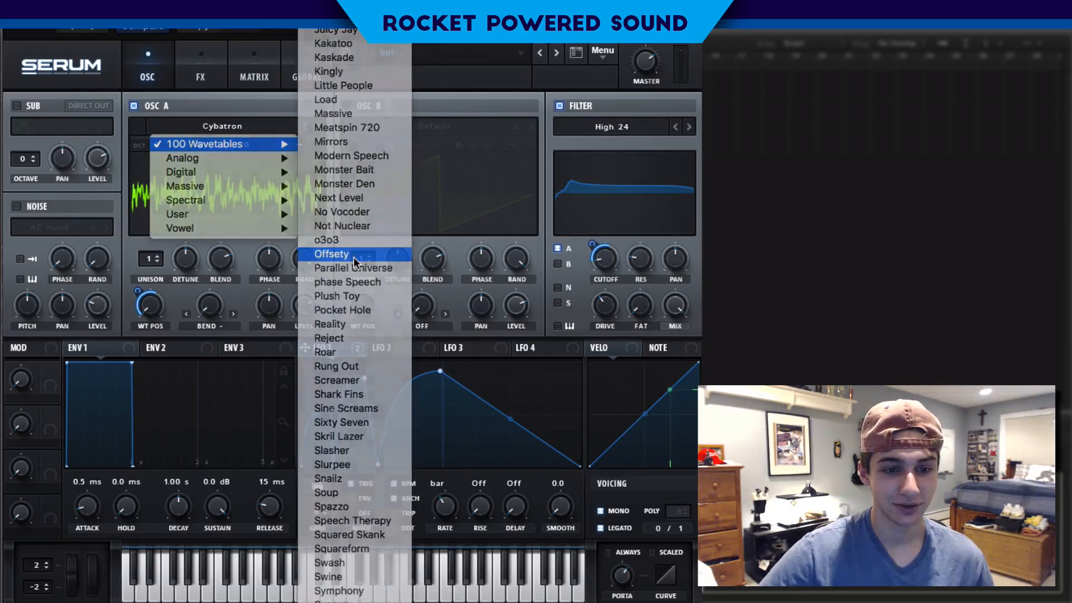
{"action": "left_click", "coordinate": [353, 255]}
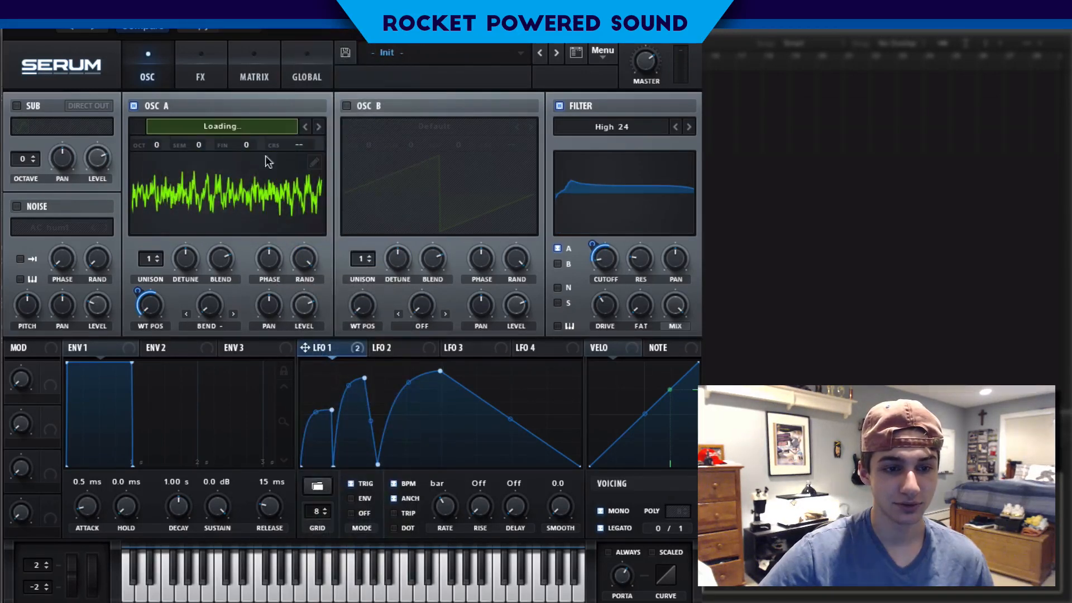
Try the Snailz wavetable from 100 Wavetables in Oscillator A.
{"action": "left_click", "coordinate": [277, 125]}
{"action": "mouse_move", "coordinate": [252, 144]}
{"action": "scroll", "coordinate": [351, 241], "scroll_direction": "down", "scroll_amount": 1}
{"action": "scroll", "coordinate": [347, 367], "scroll_direction": "down", "scroll_amount": 6}
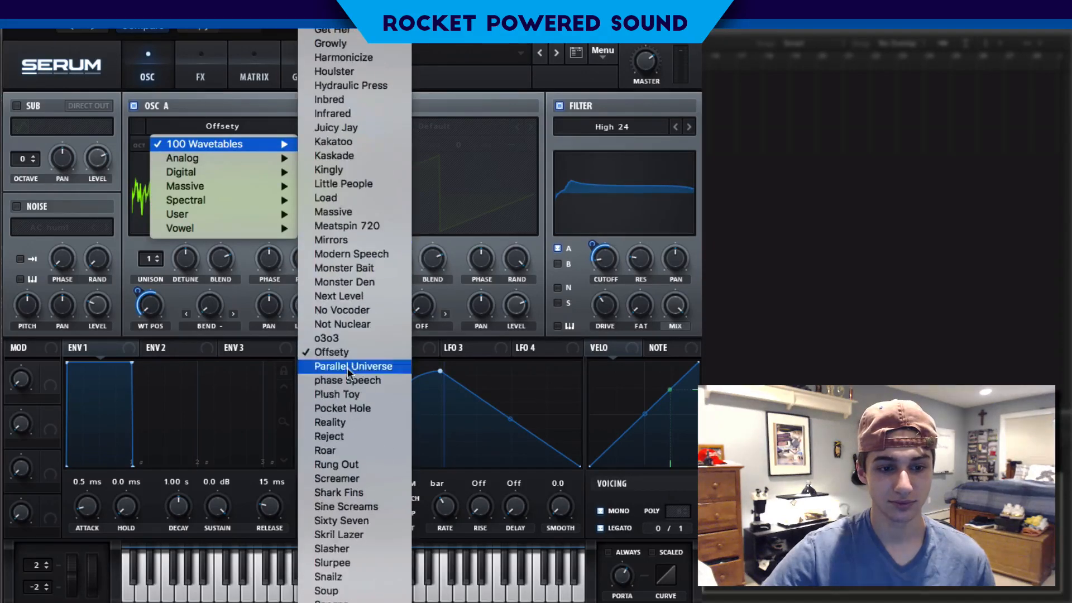
{"action": "left_click", "coordinate": [328, 574]}
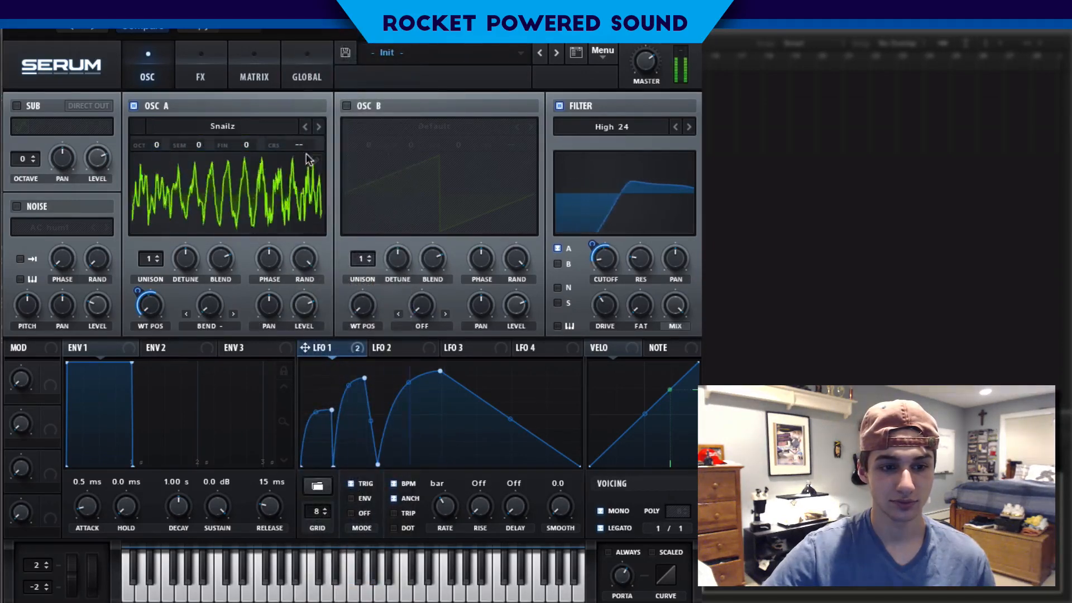
Audition the wavetables following Snailz one by one in Oscillator A, up to The Chaplin.
{"action": "left_click", "coordinate": [319, 126]}
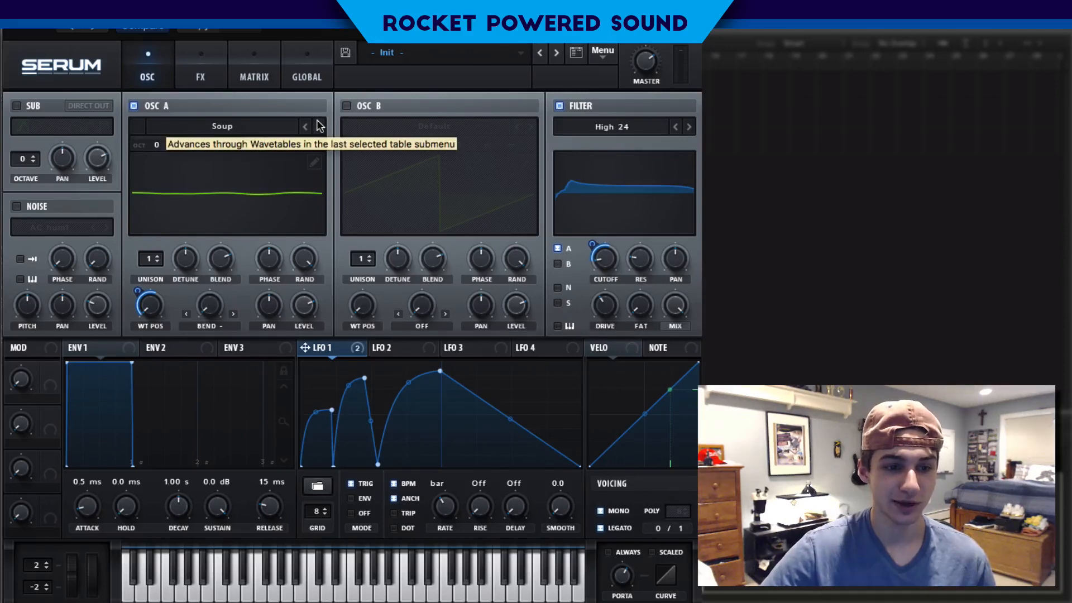
{"action": "left_click", "coordinate": [319, 127]}
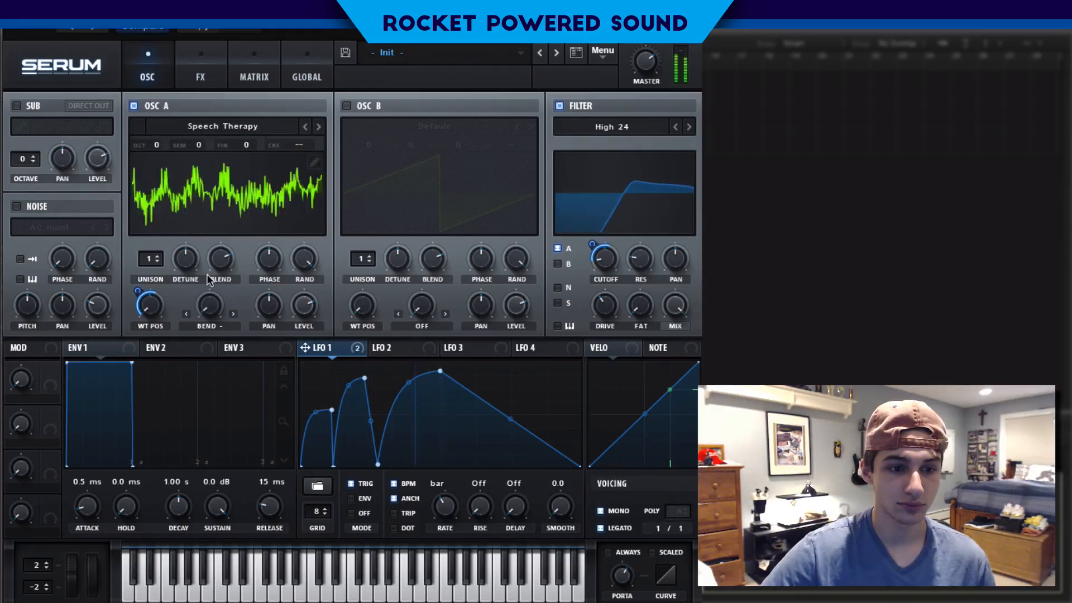
{"action": "left_click", "coordinate": [319, 126]}
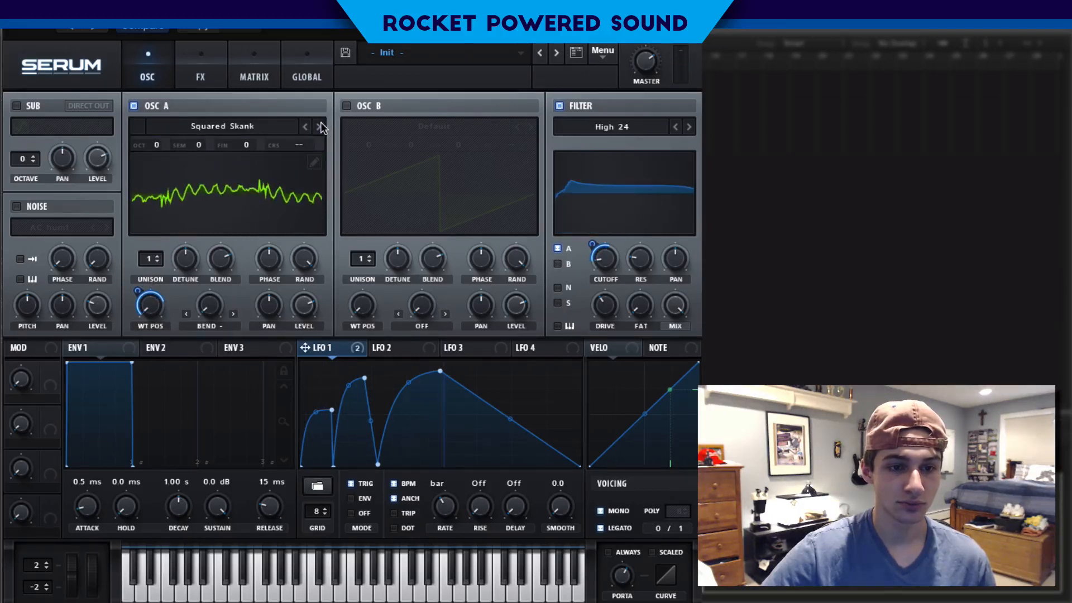
{"action": "left_click", "coordinate": [319, 126]}
{"action": "left_click", "coordinate": [319, 126]}
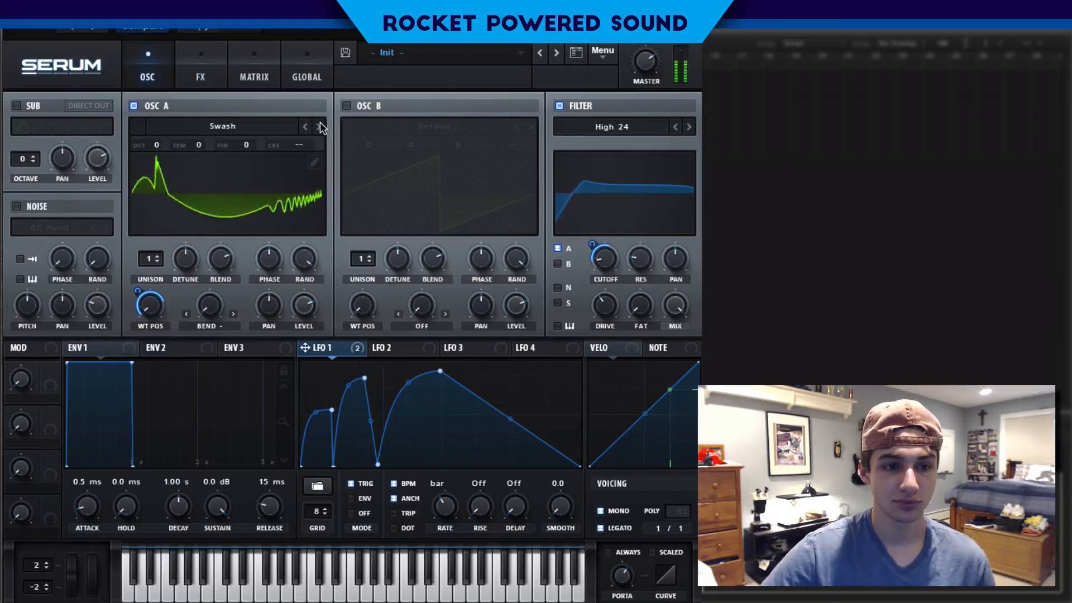
{"action": "left_click", "coordinate": [319, 126]}
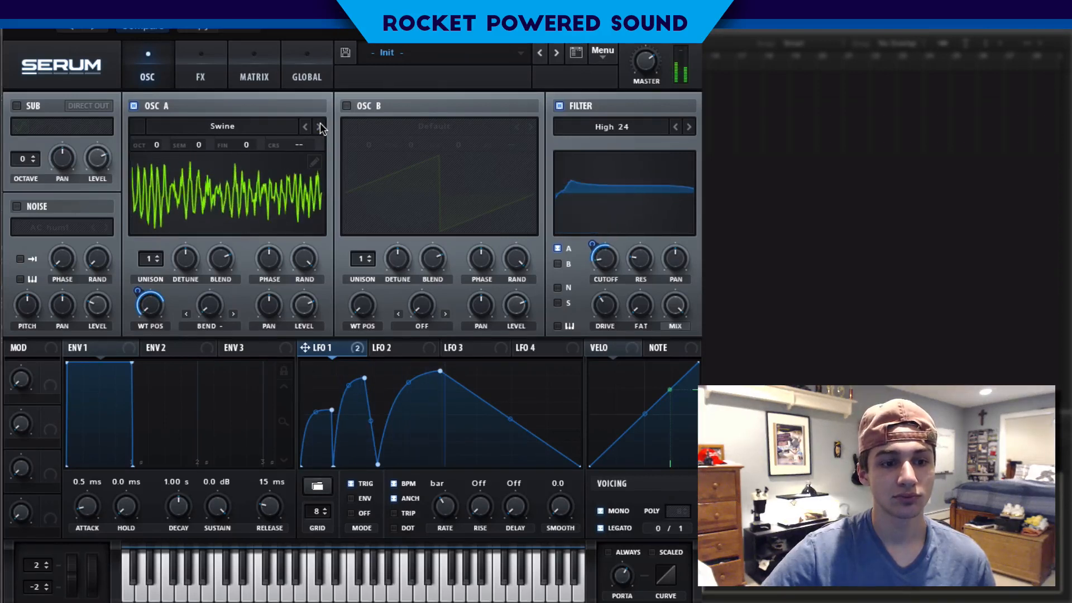
{"action": "left_click", "coordinate": [319, 127]}
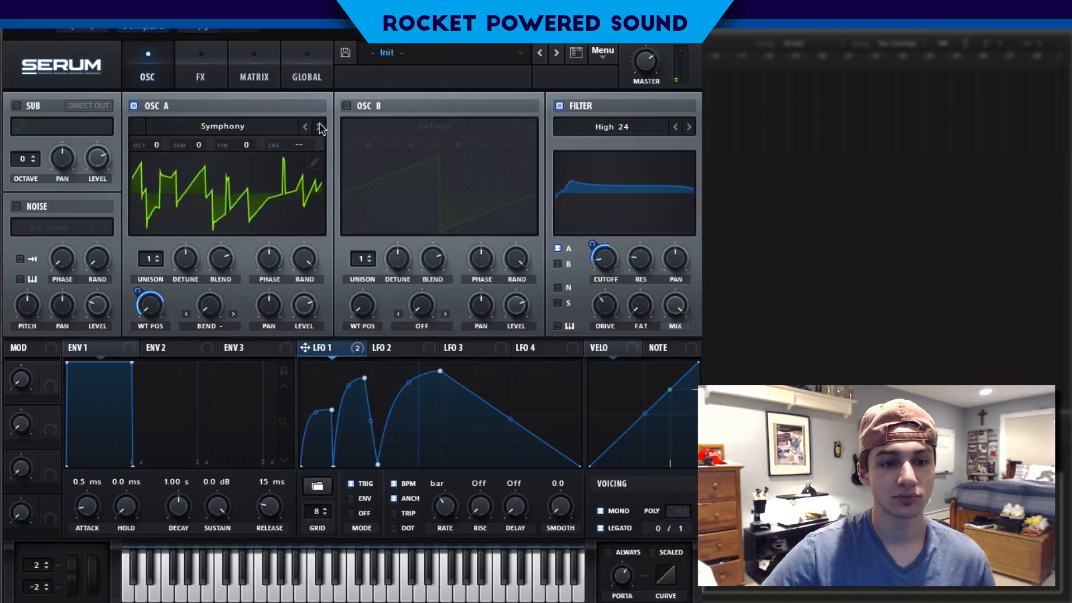
{"action": "left_click", "coordinate": [320, 127]}
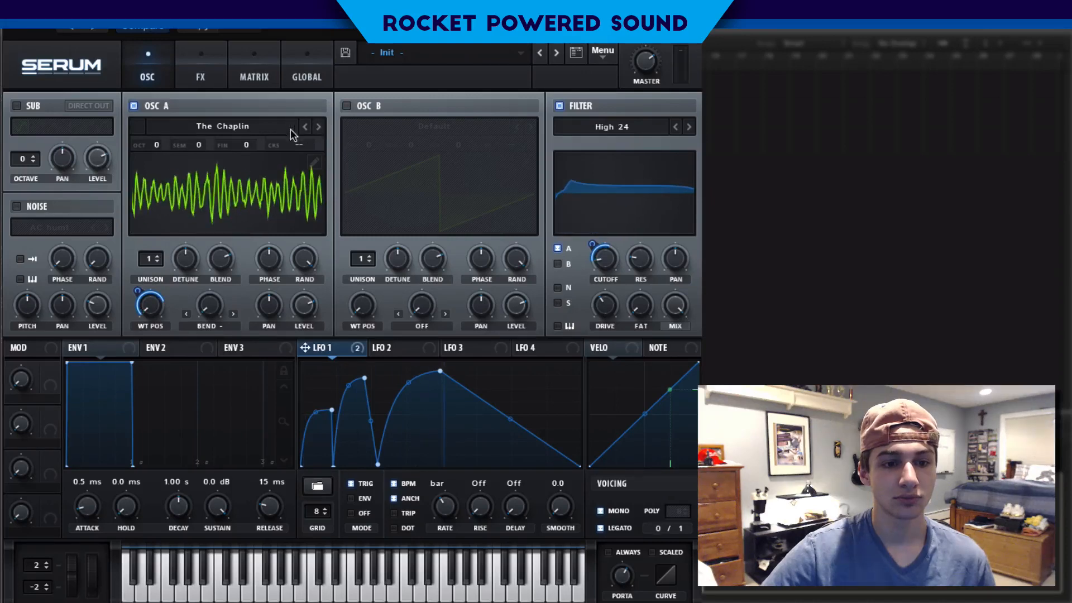
Load the Drop Top wavetable from 100 Wavetables into Oscillator A.
{"action": "left_click", "coordinate": [294, 127]}
{"action": "mouse_move", "coordinate": [223, 144]}
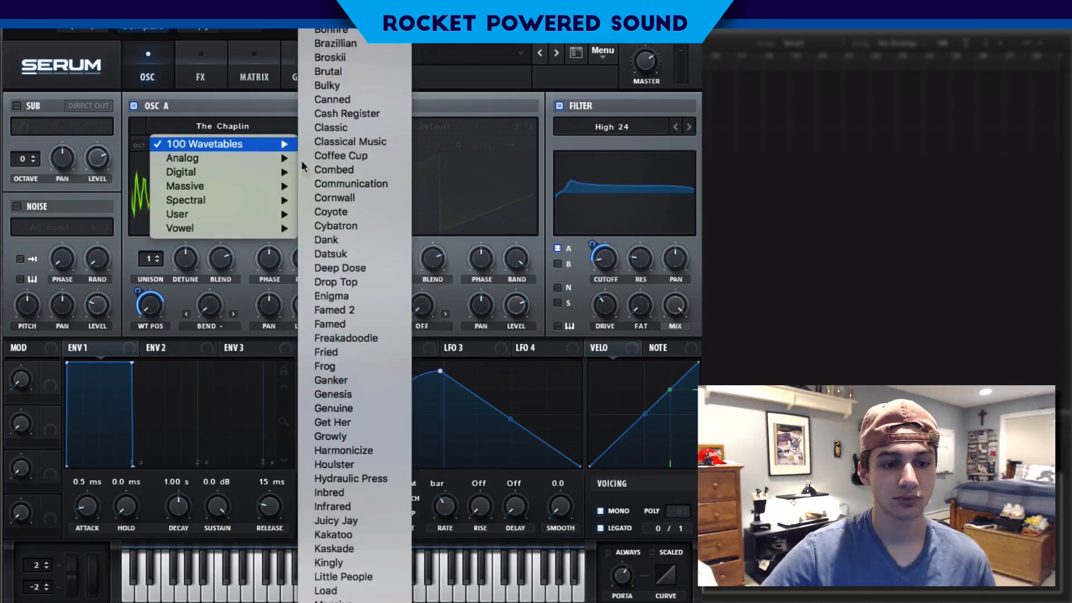
{"action": "left_click", "coordinate": [351, 280]}
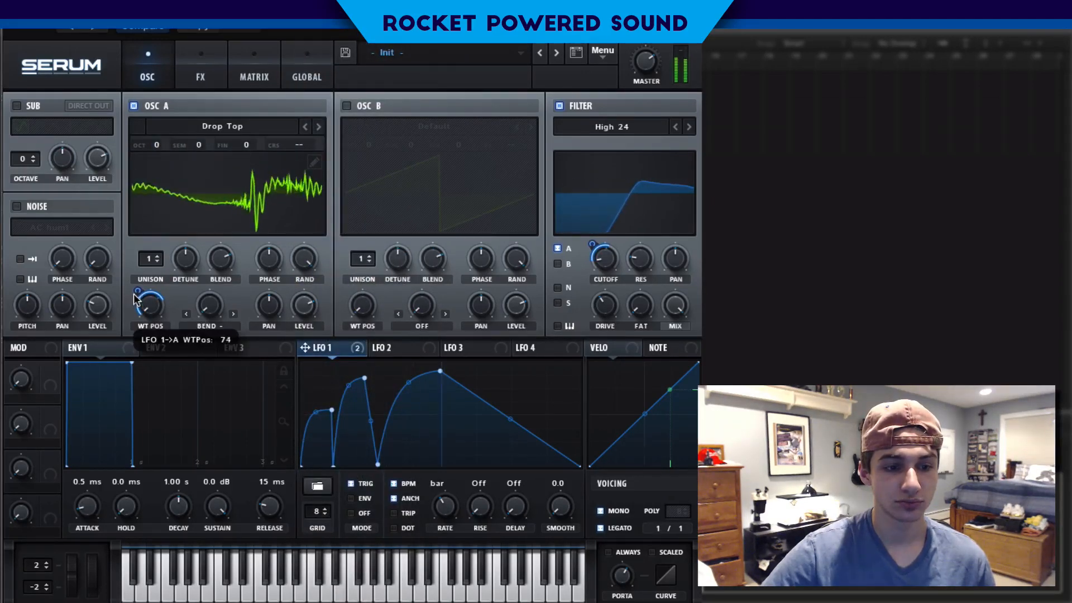